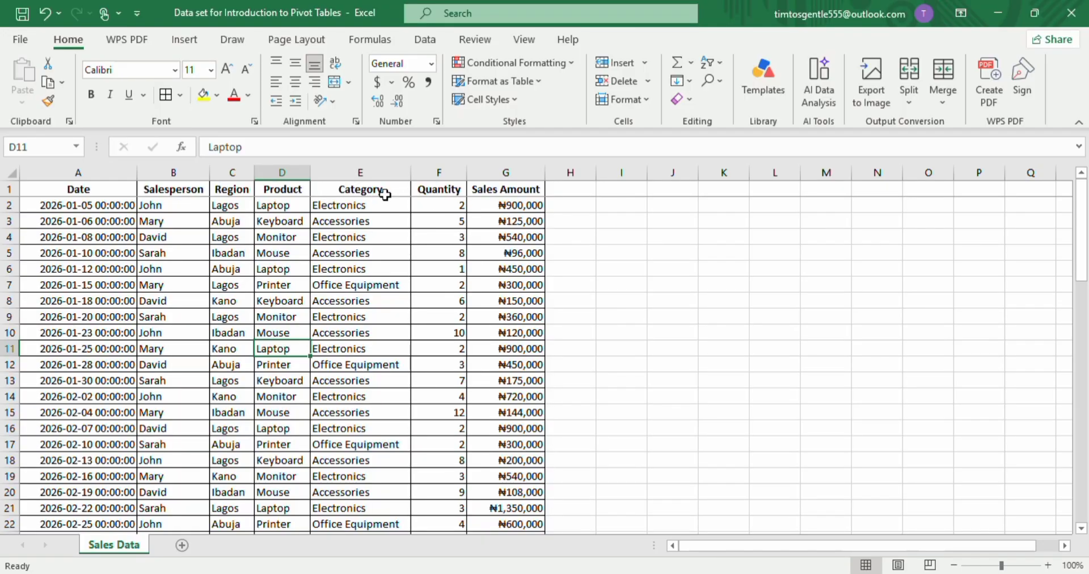
Select the data range A1:G71 and convert it into a table with headers.
left_click(165, 348)
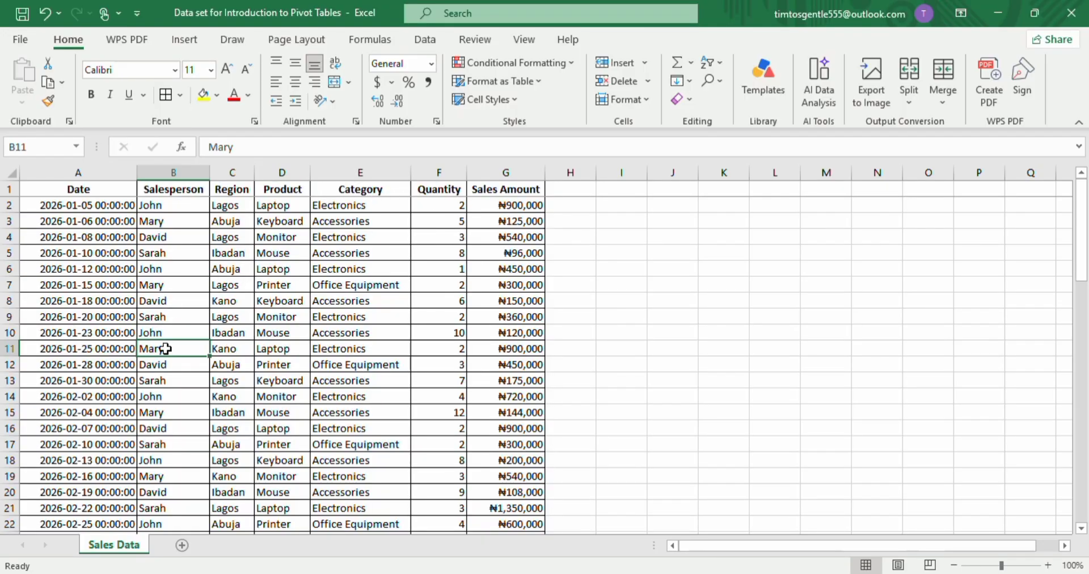
left_click_drag(85, 182, 481, 485)
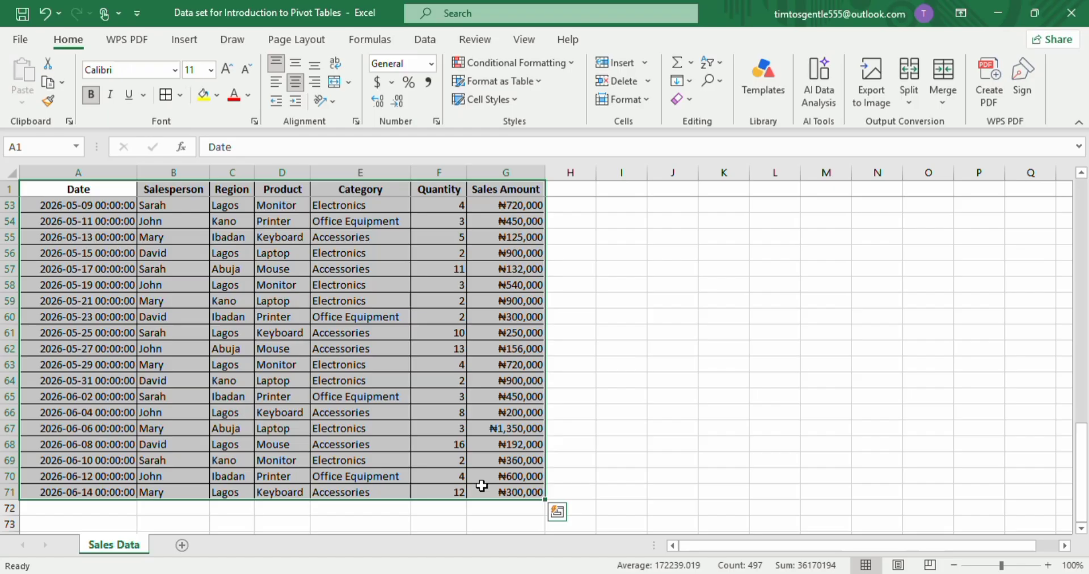
key("ctrl+t")
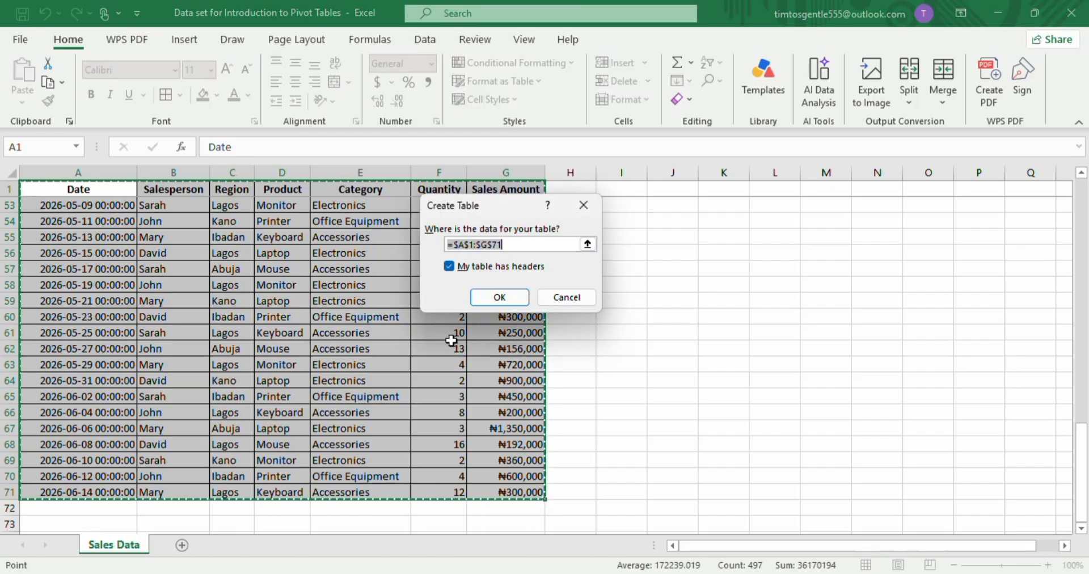
left_click(495, 299)
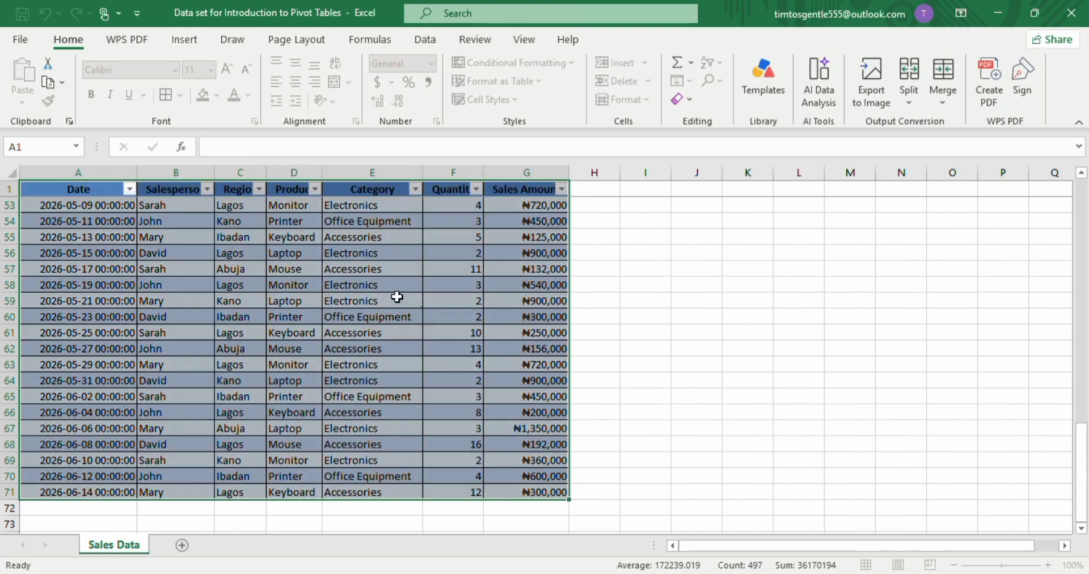
Insert a PivotTable from Table1 on a new worksheet.
scroll(397, 296, "up", 17)
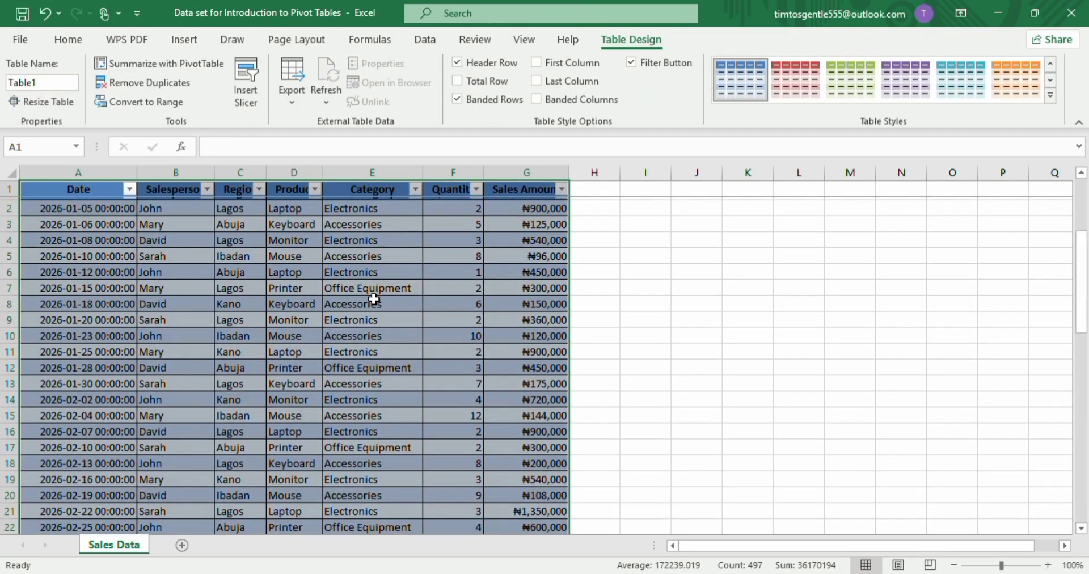
left_click(799, 368)
scroll(280, 489, "down", 10)
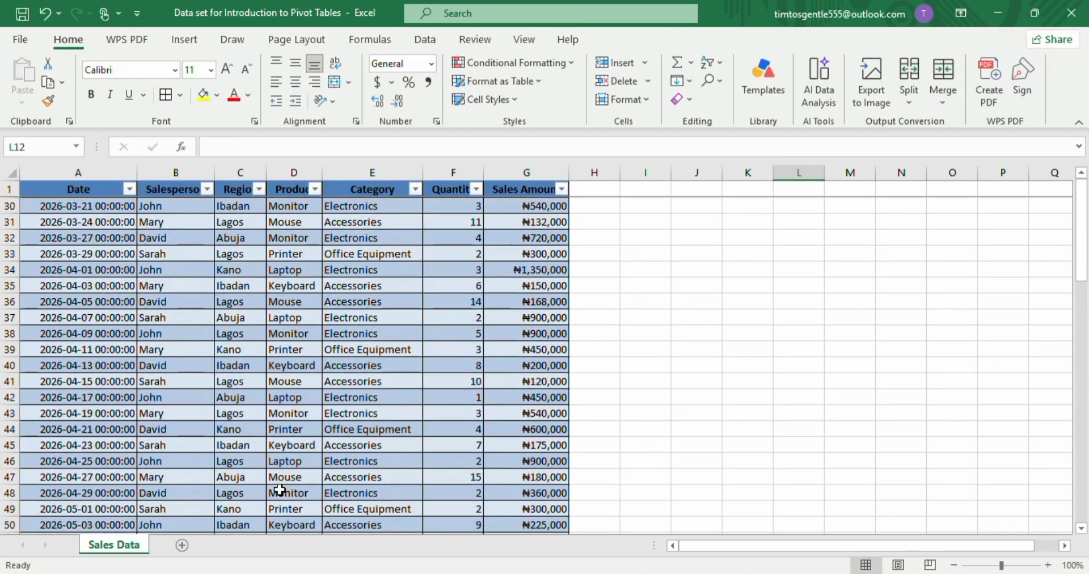
scroll(280, 489, "down", 13)
scroll(279, 489, "up", 20)
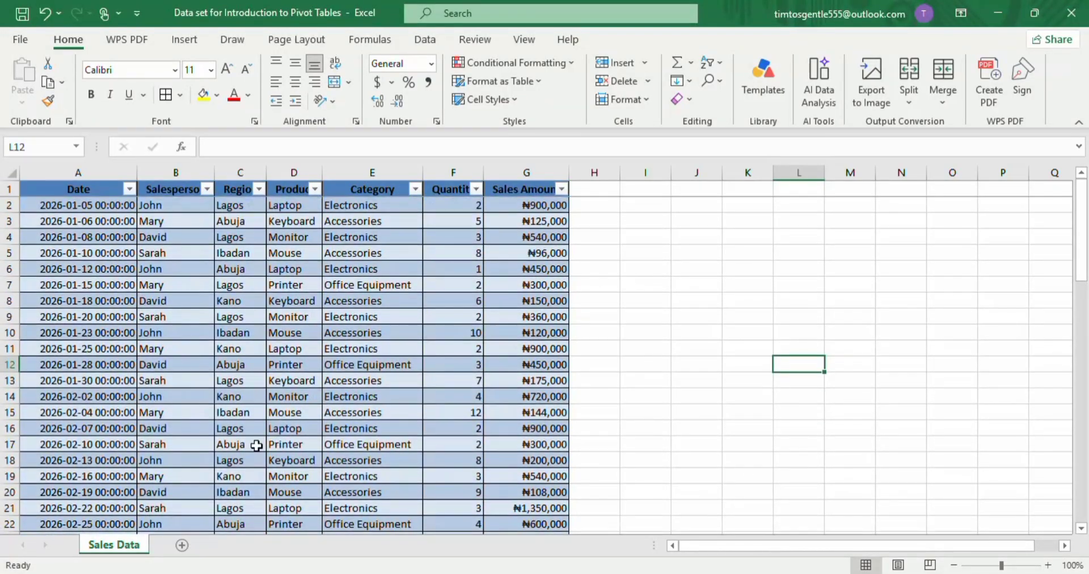
left_click(114, 316)
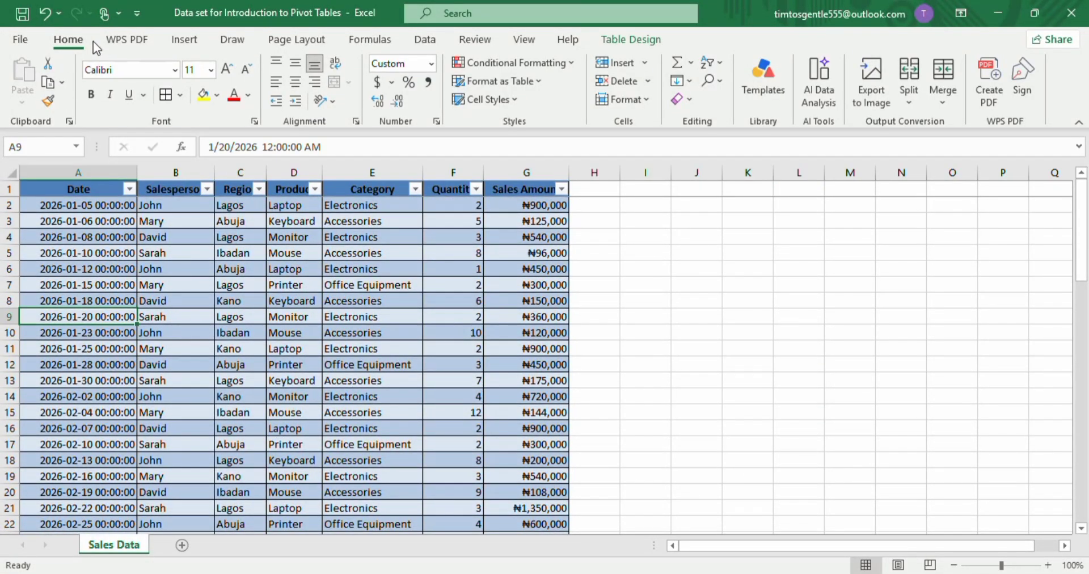
left_click(183, 39)
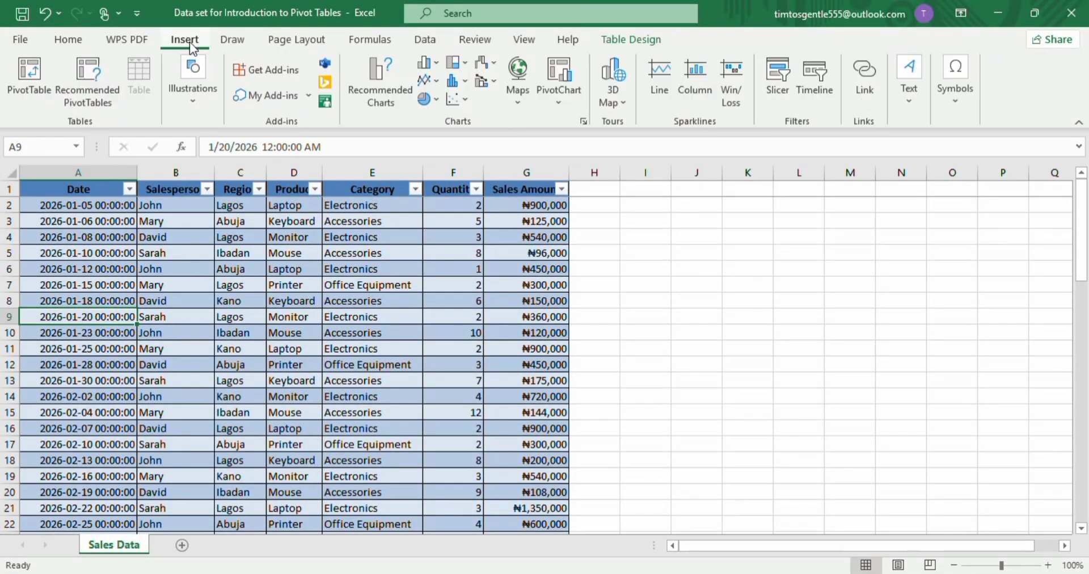
left_click(22, 91)
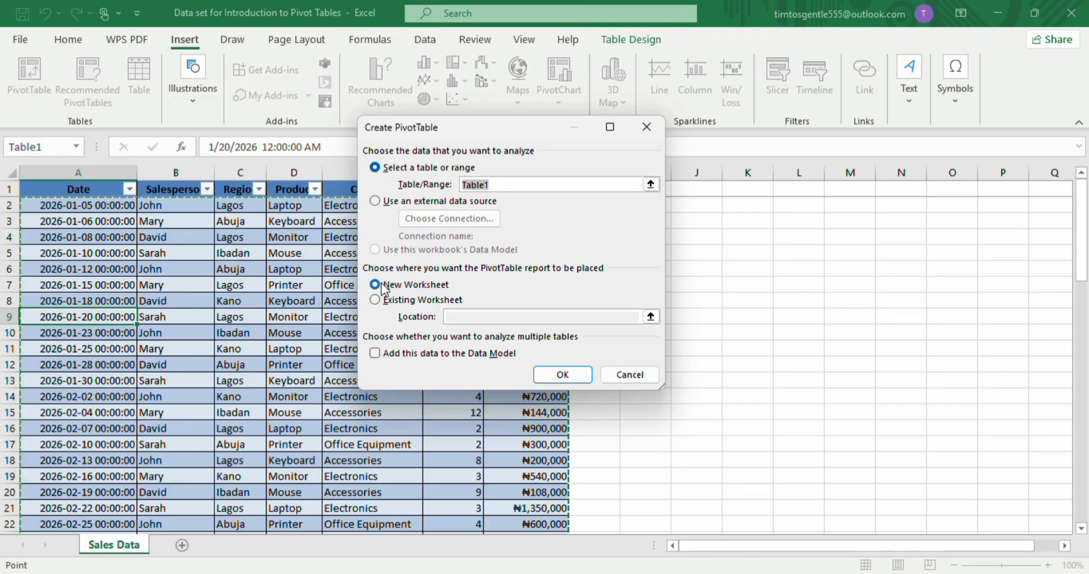
left_click(546, 375)
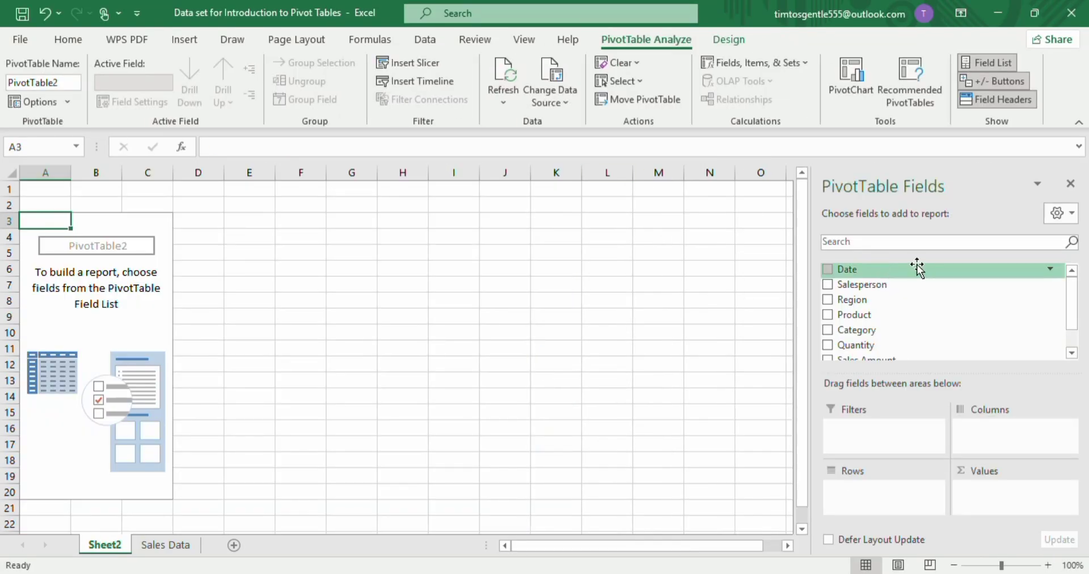
Build the pivot table with Region in Rows and Sales Amount in Values.
scroll(900, 316, "down", 1)
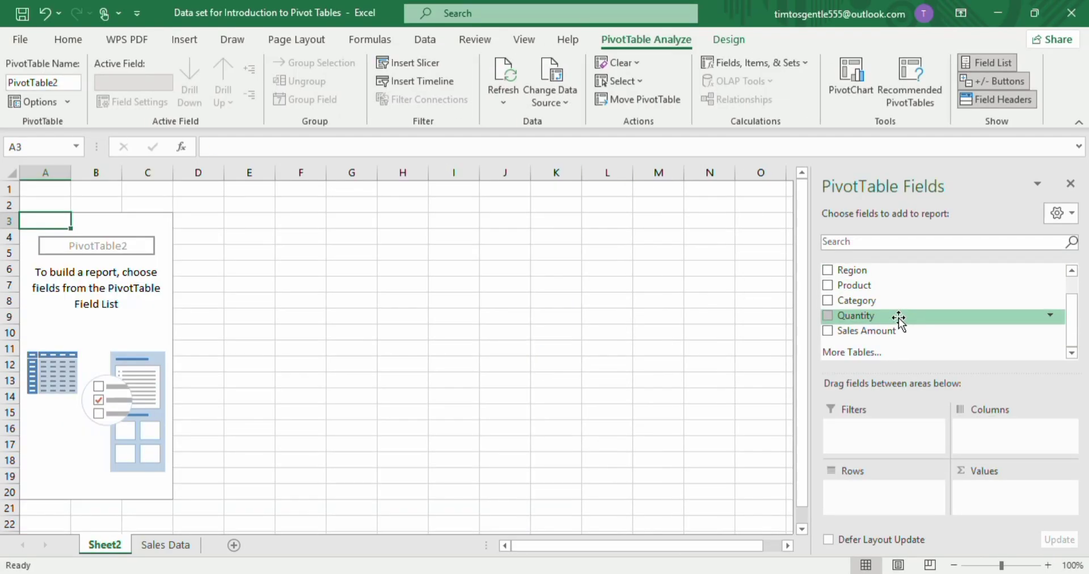
scroll(900, 316, "up", 1)
scroll(900, 319, "down", 1)
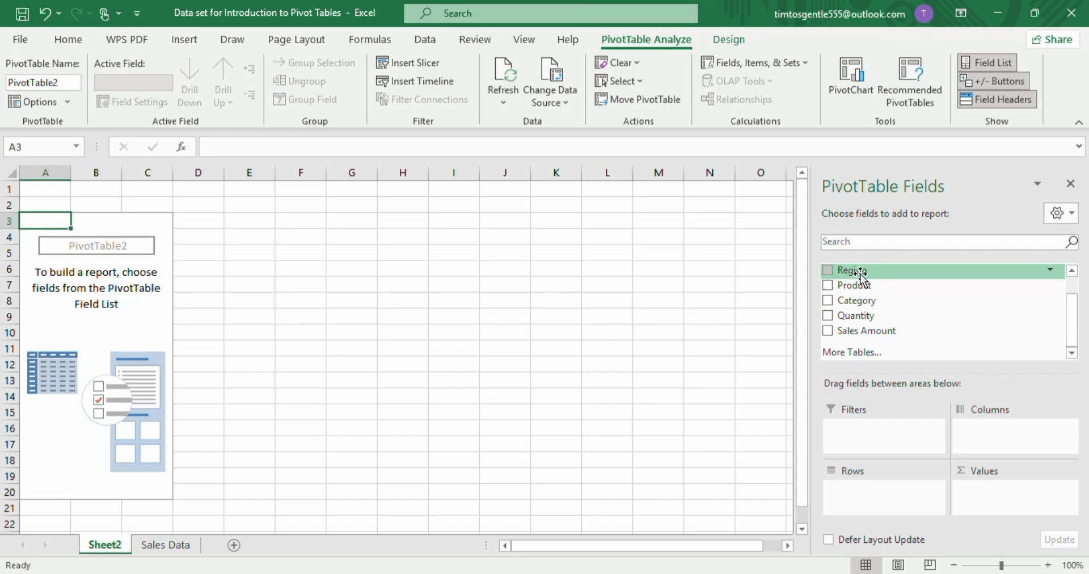
left_click_drag(858, 271, 863, 498)
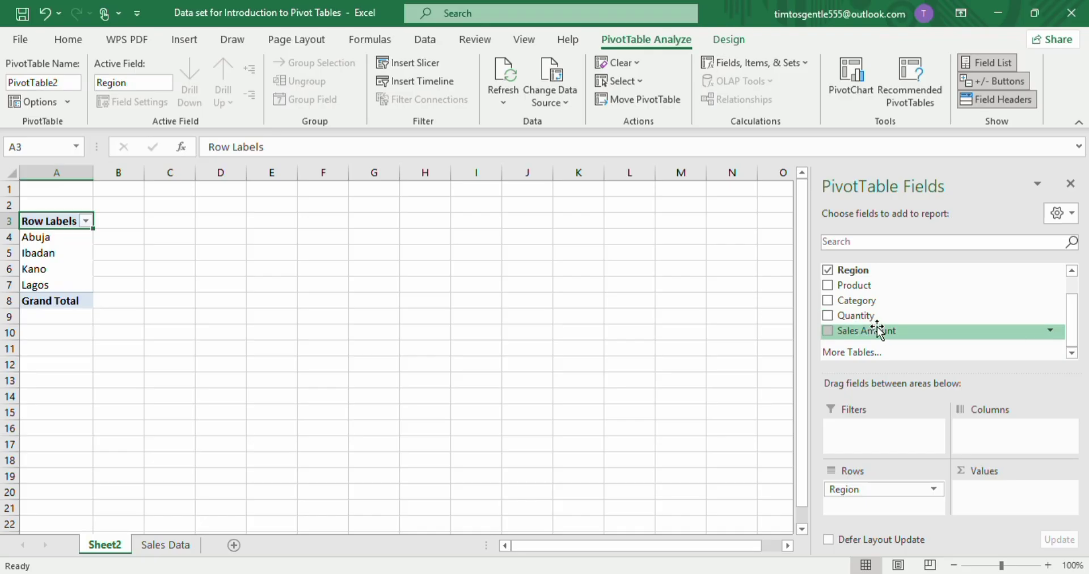
left_click_drag(868, 331, 990, 488)
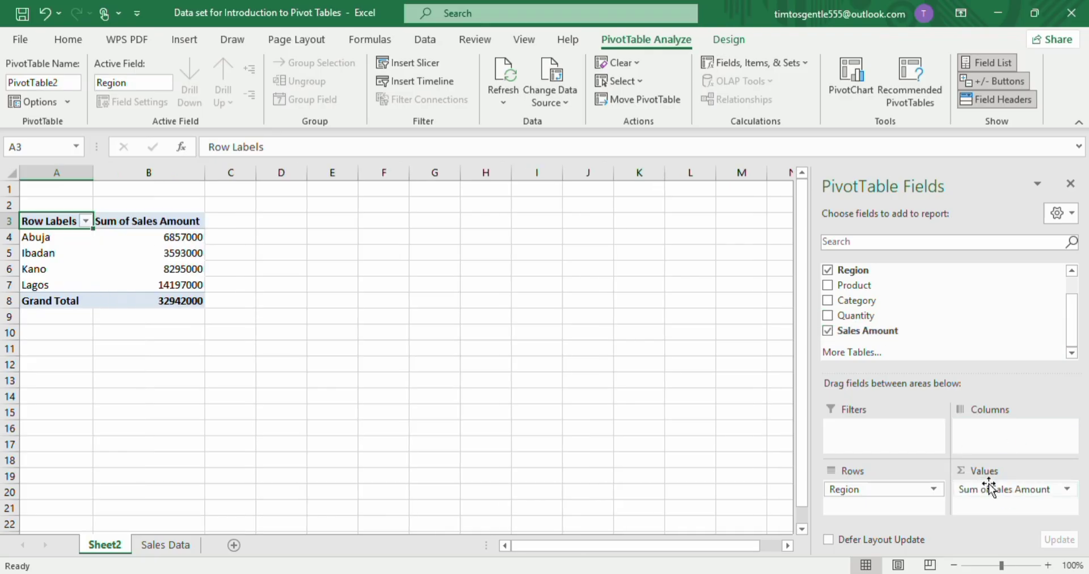
Format the Sales Amount values in B4:B8 with comma style and no decimal places.
left_click_drag(161, 237, 162, 299)
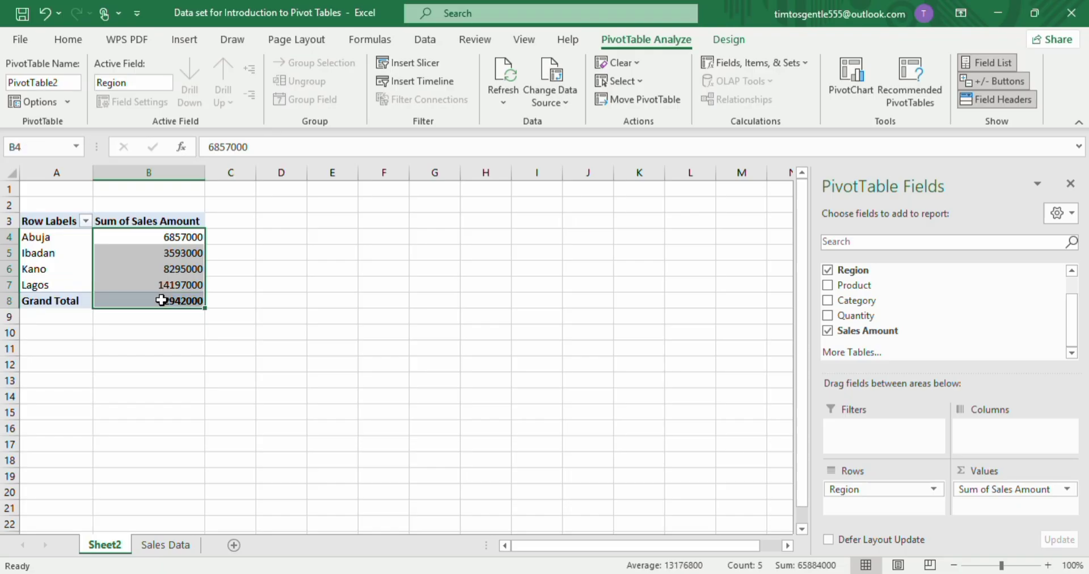
left_click(87, 39)
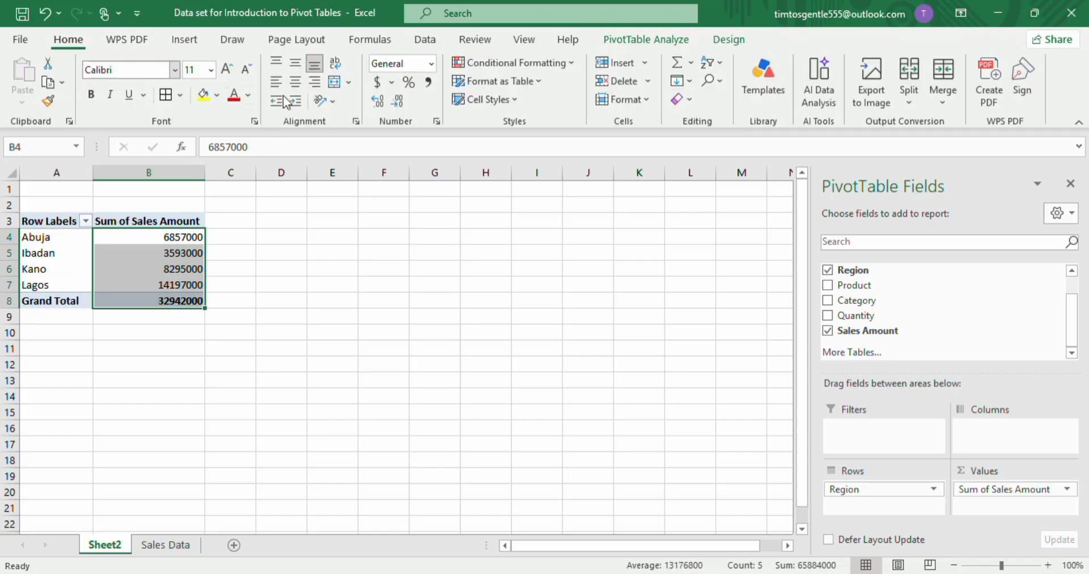
left_click(430, 84)
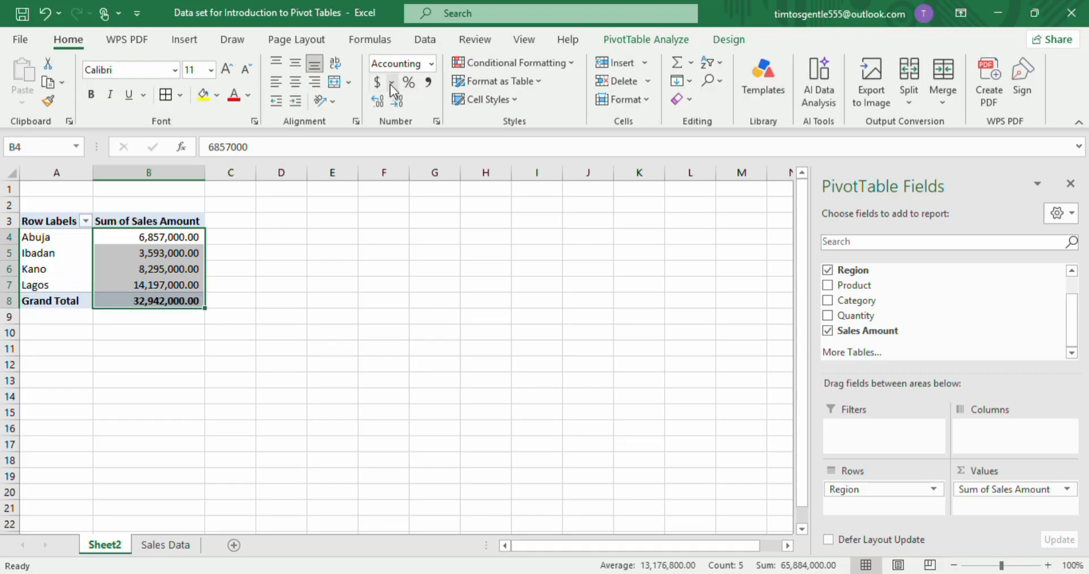
left_click(376, 100)
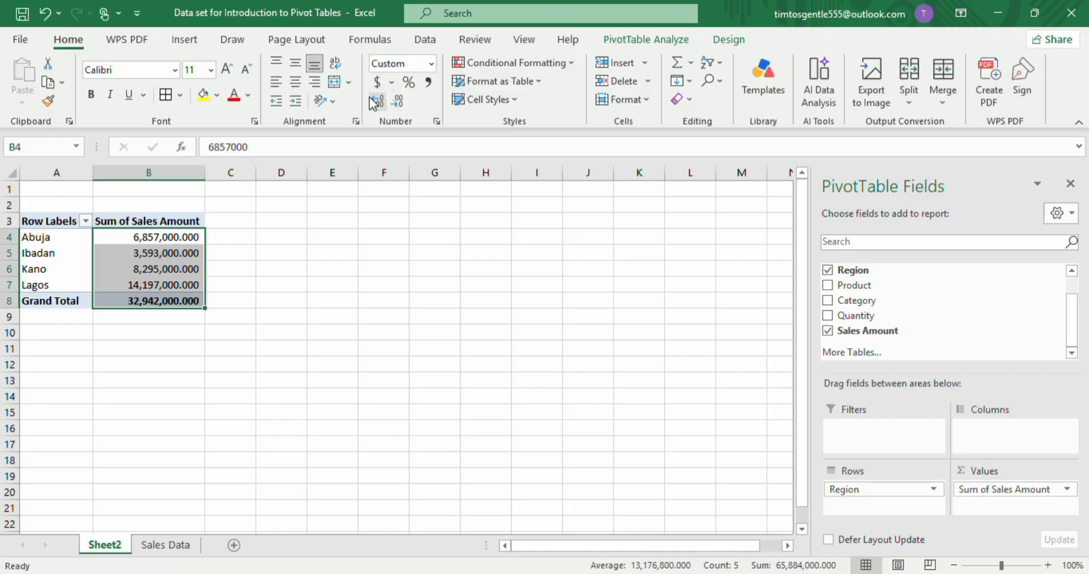
left_click(400, 101)
left_click(400, 101)
left_click(399, 100)
left_click(260, 415)
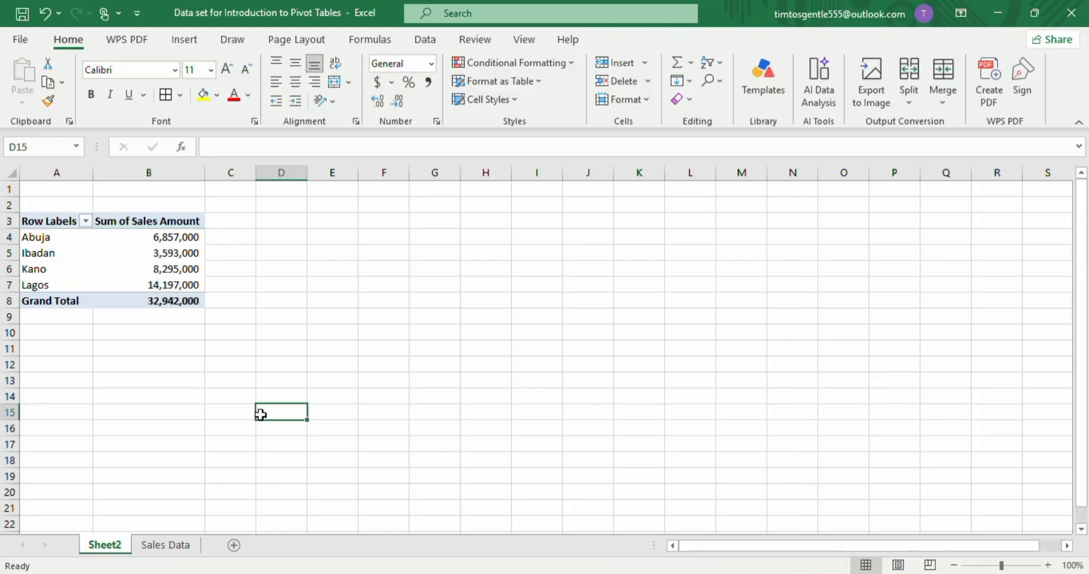
scroll(229, 350, "right", 1)
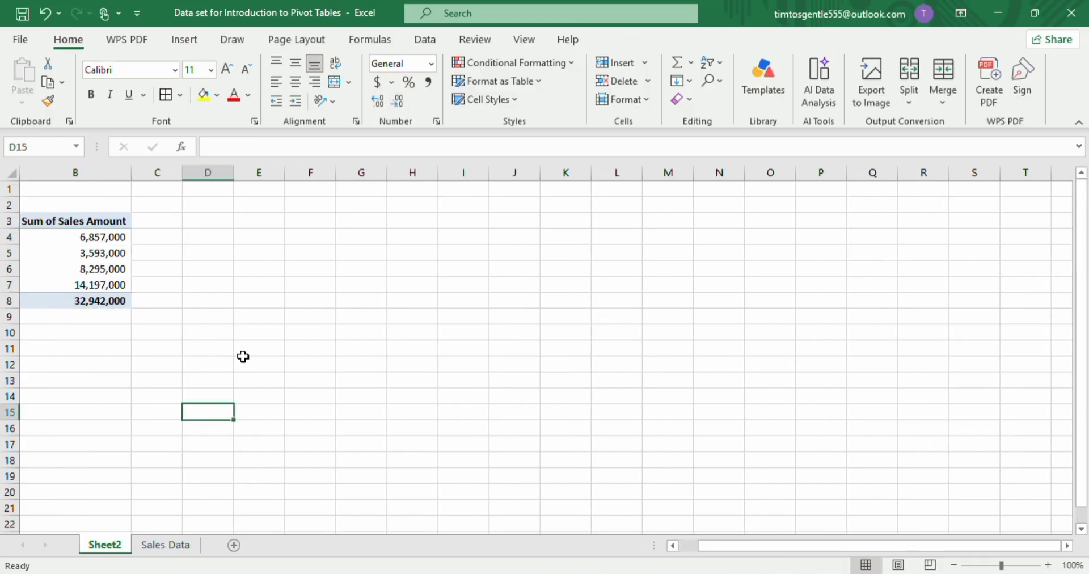
scroll(243, 357, "left", 1)
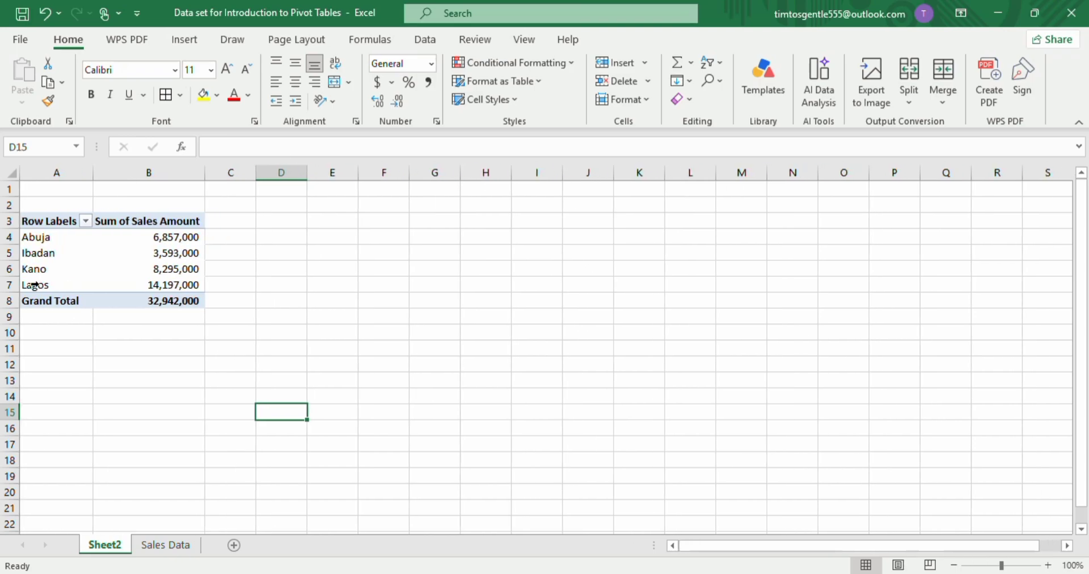
left_click(158, 289)
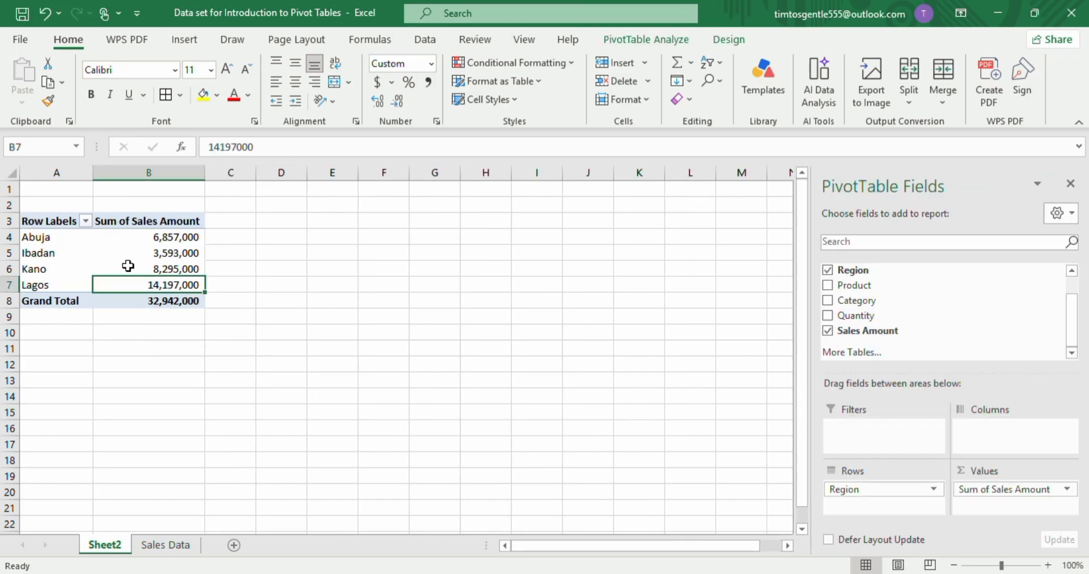
left_click(52, 269)
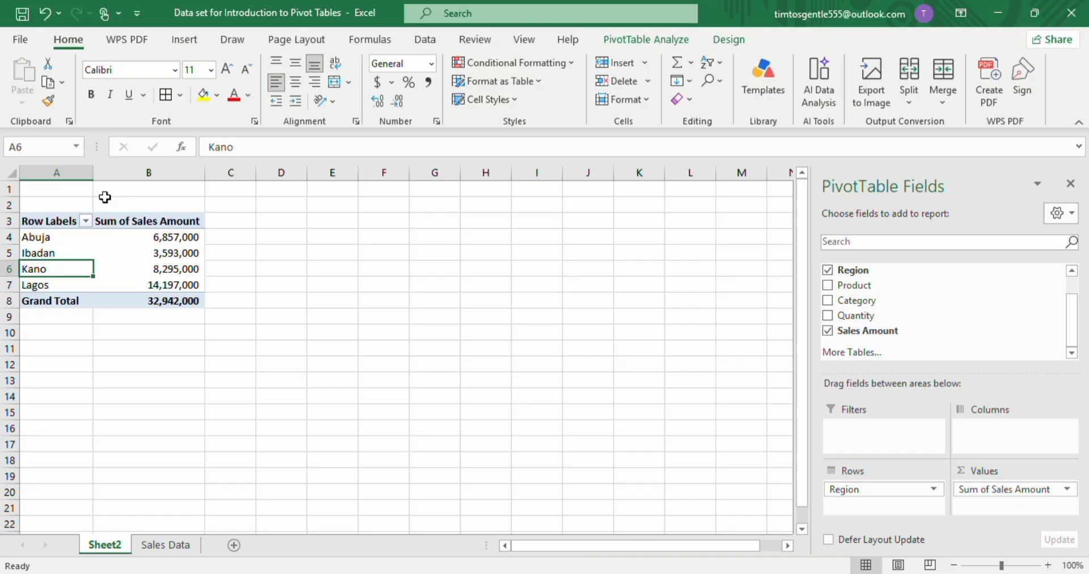
Rename the pivot table's worksheet as Sales by Data.
double_click(113, 545)
type("Sal")
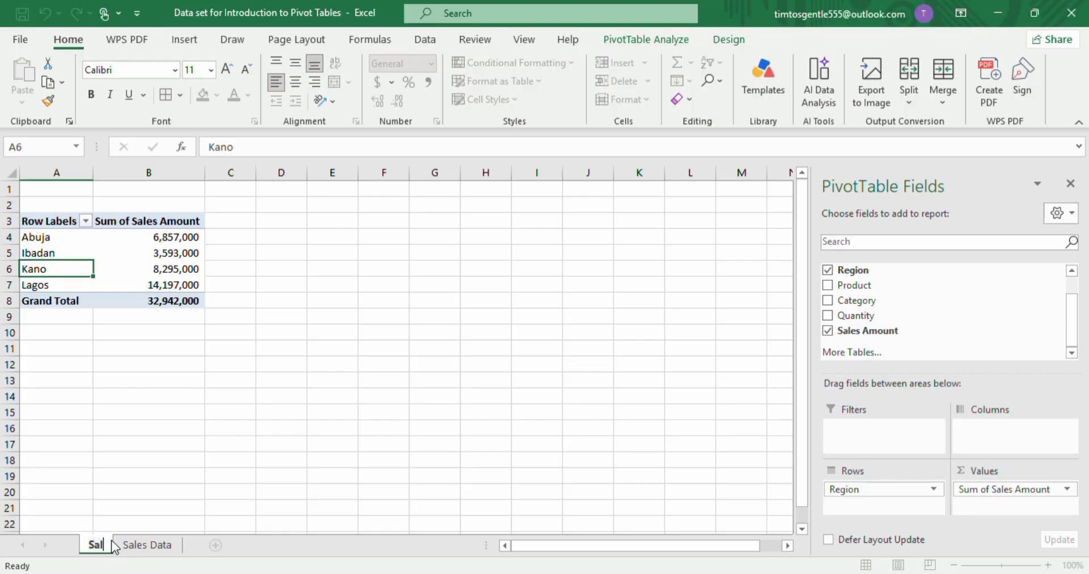
type("es by")
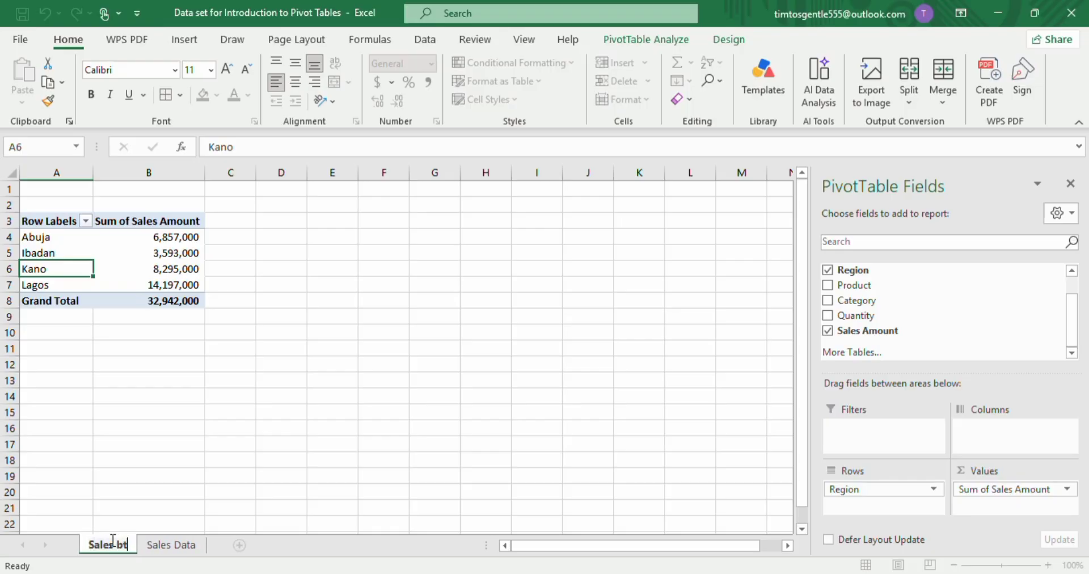
key("BackSpace")
type("y ")
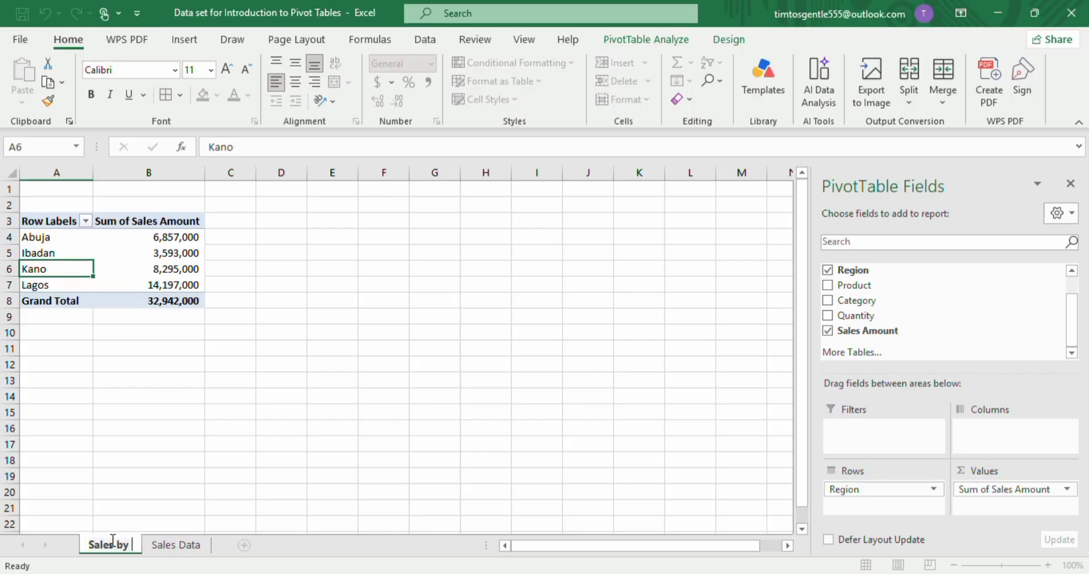
type("Data")
key("Return")
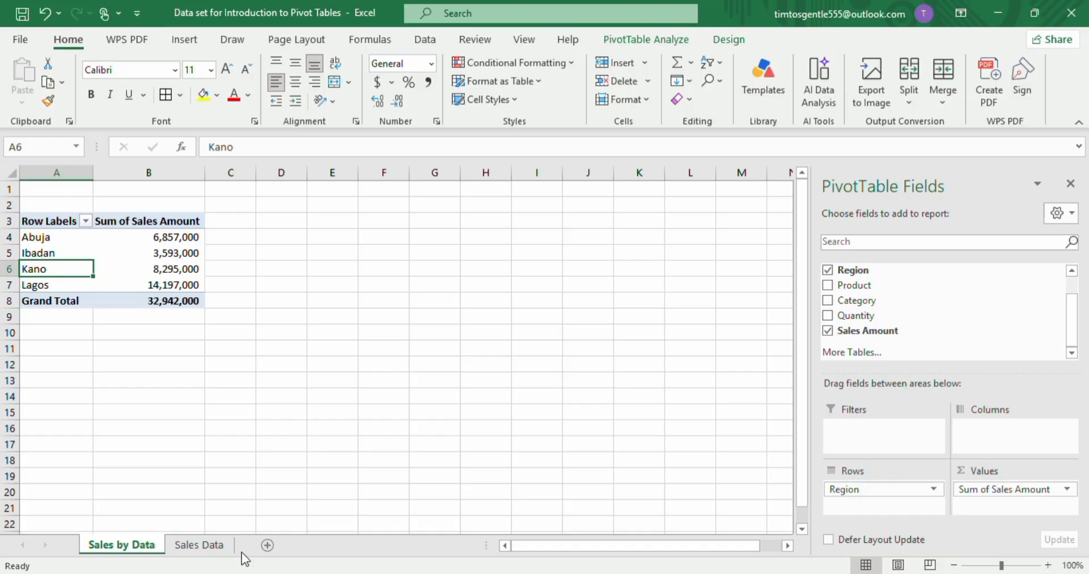
Return to the Sales Data sheet and insert another PivotTable from Table1 on a new worksheet.
left_click(217, 548)
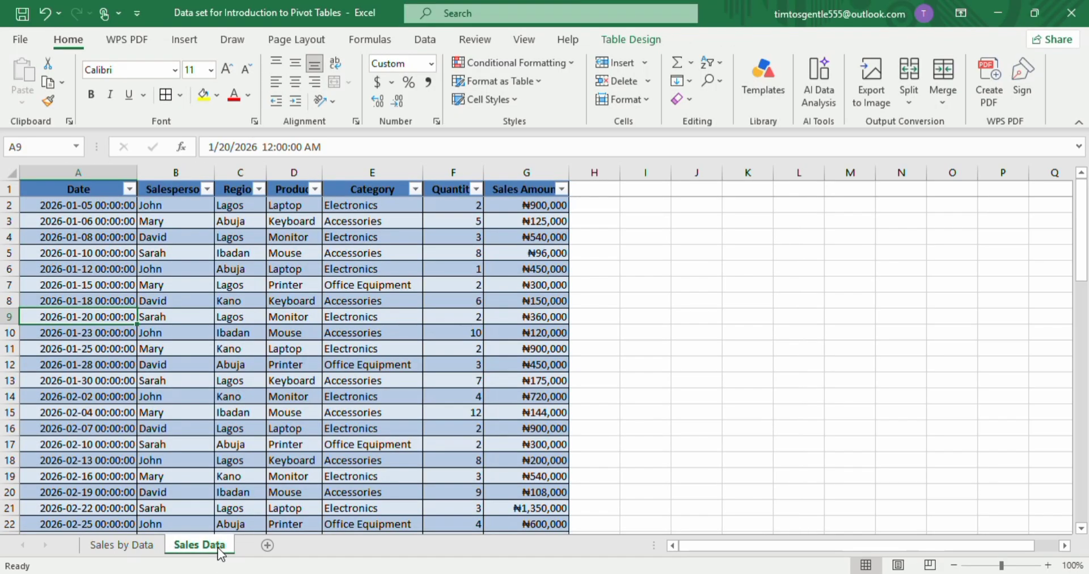
left_click(281, 338)
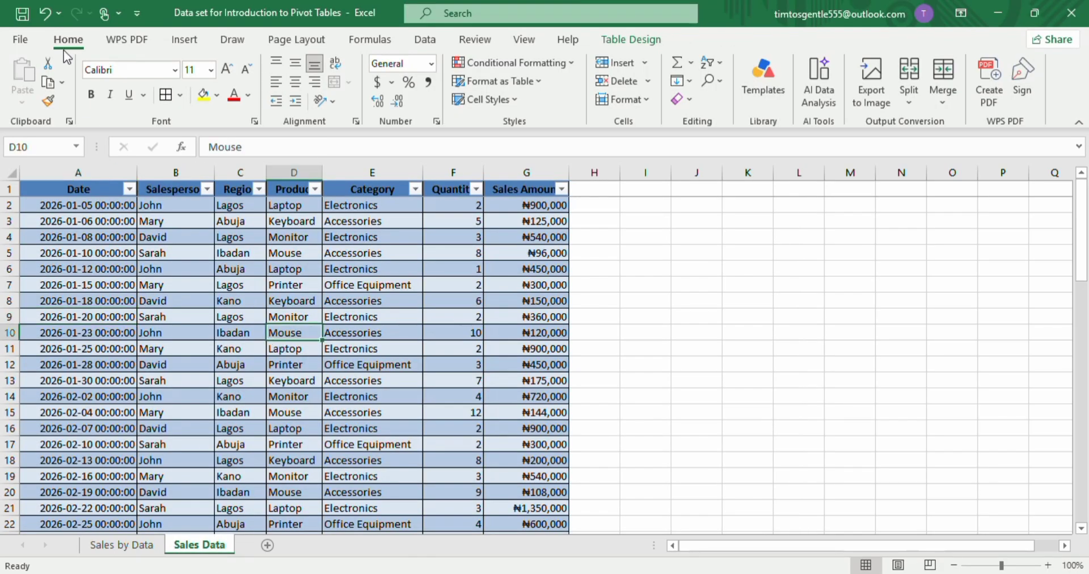
left_click(186, 41)
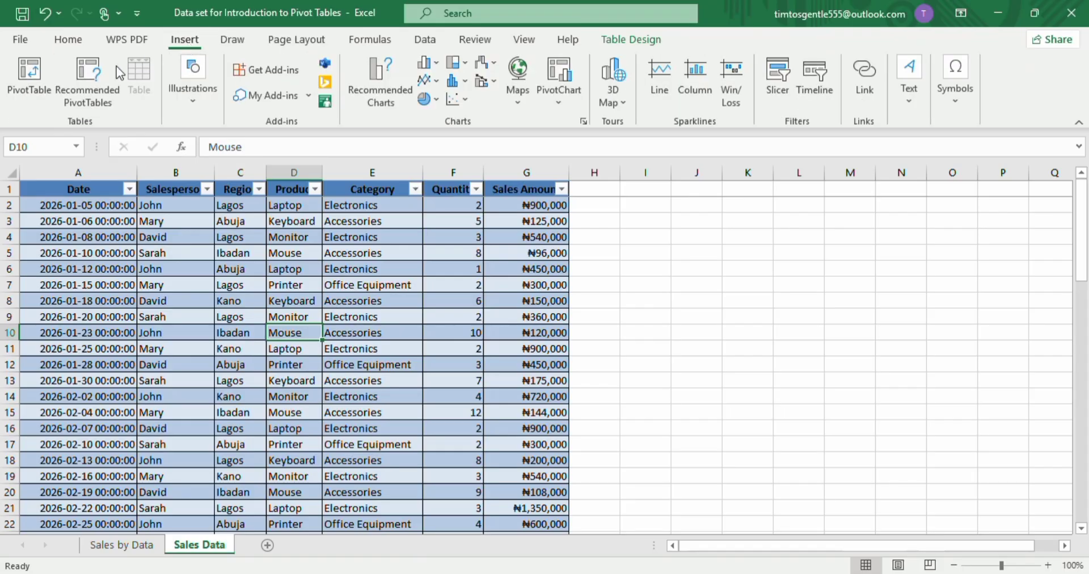
left_click(31, 85)
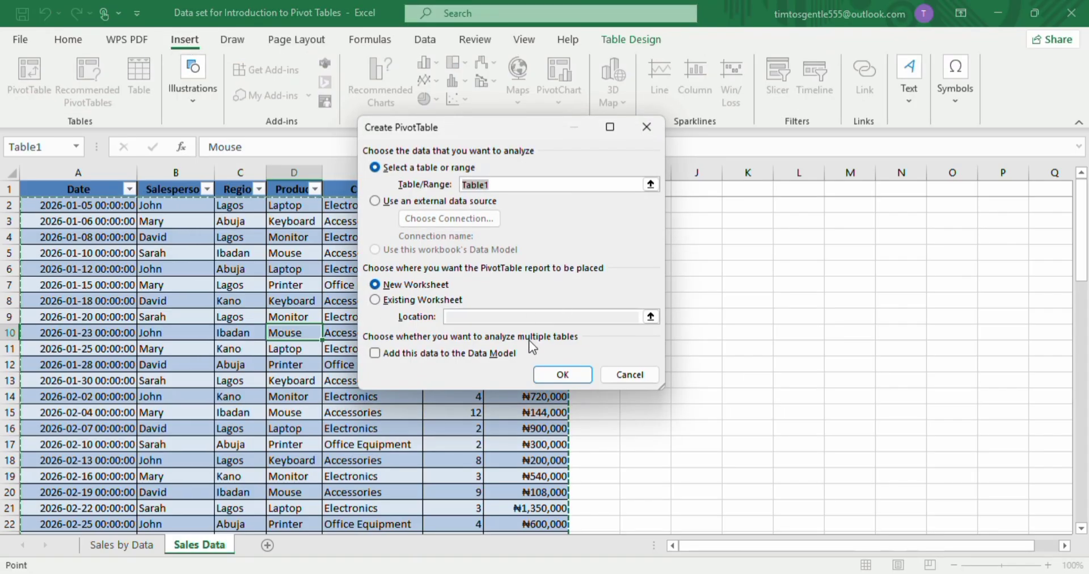
left_click(563, 373)
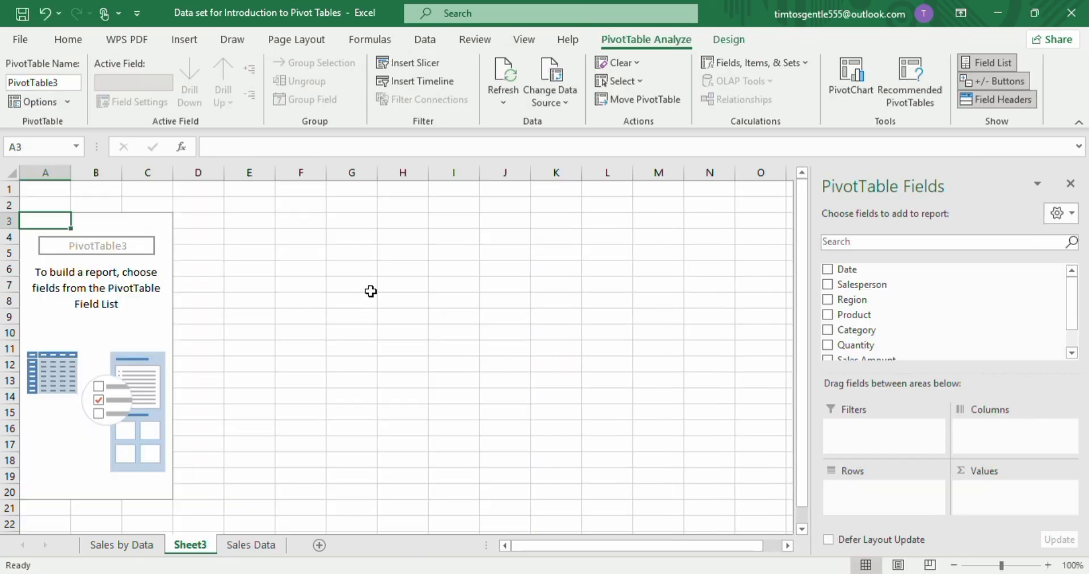
Build the new pivot table with Product in Rows and Sales Amount in Values.
scroll(856, 325, "down", 1)
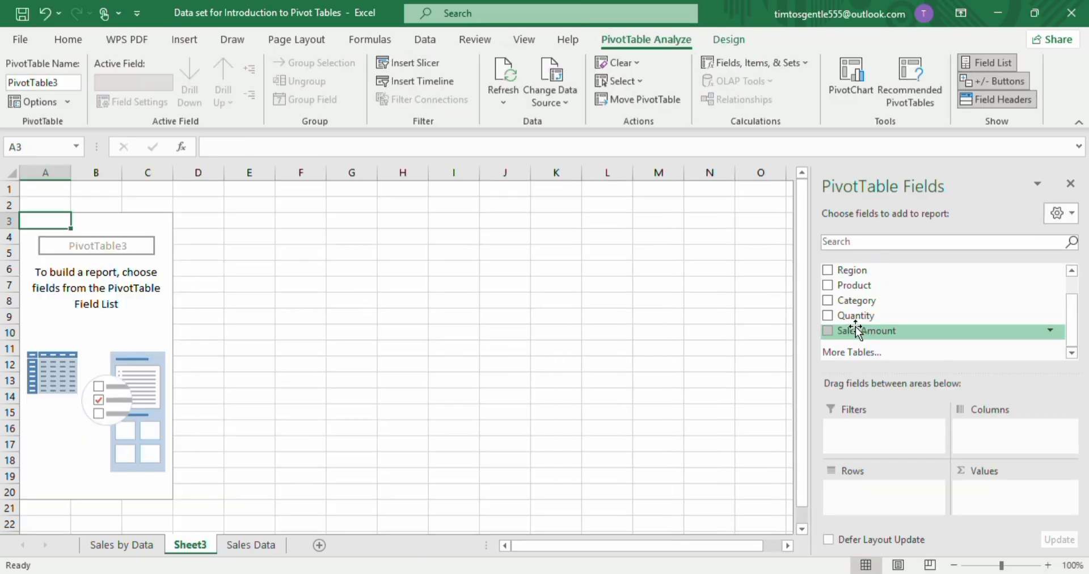
left_click_drag(862, 292, 863, 498)
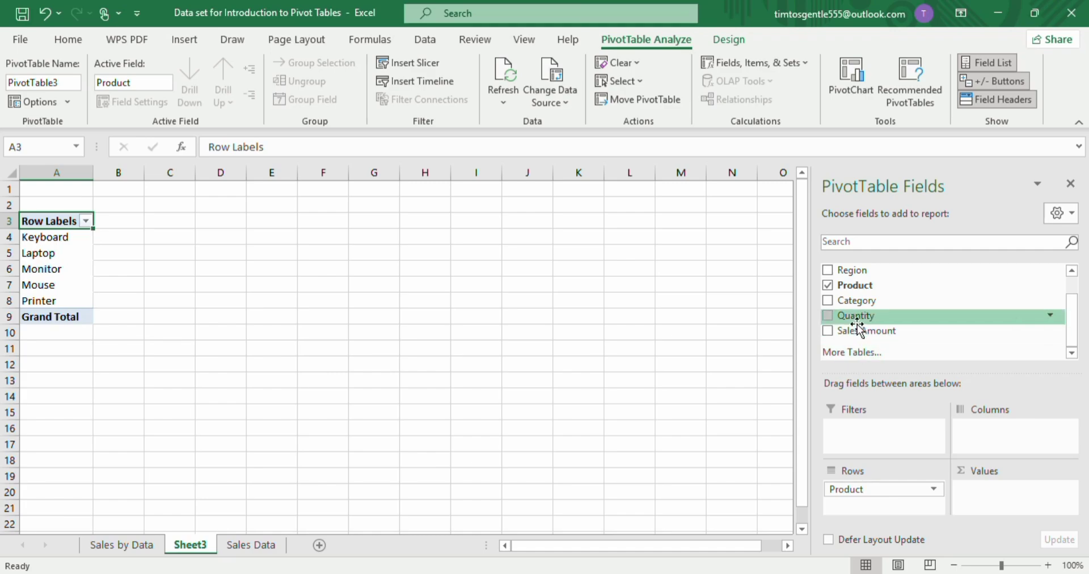
left_click_drag(859, 331, 993, 489)
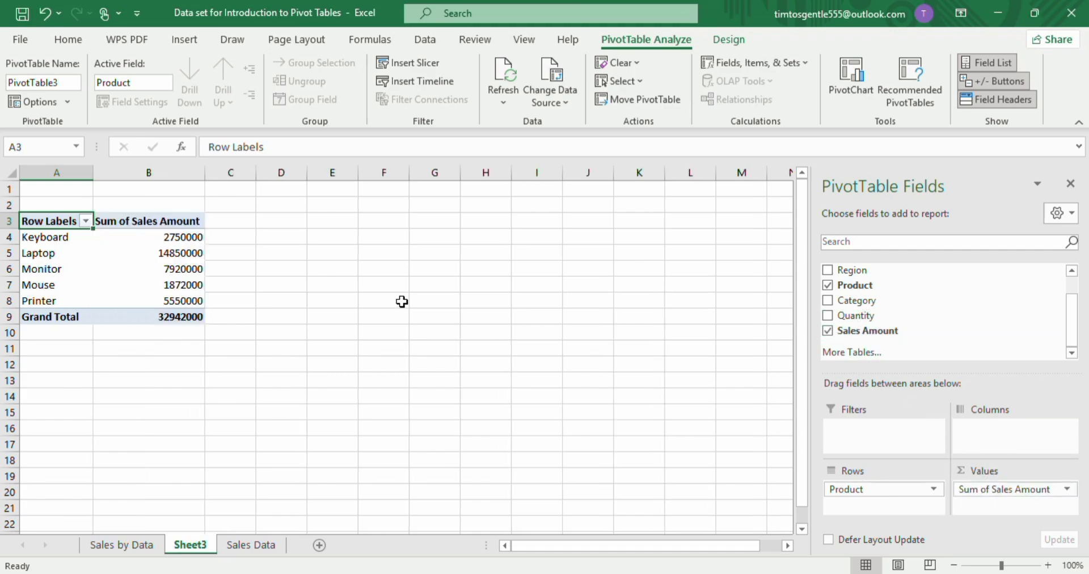
Format the Sales Amount values in B4:B9 with comma style and no decimal places.
left_click_drag(129, 236, 135, 319)
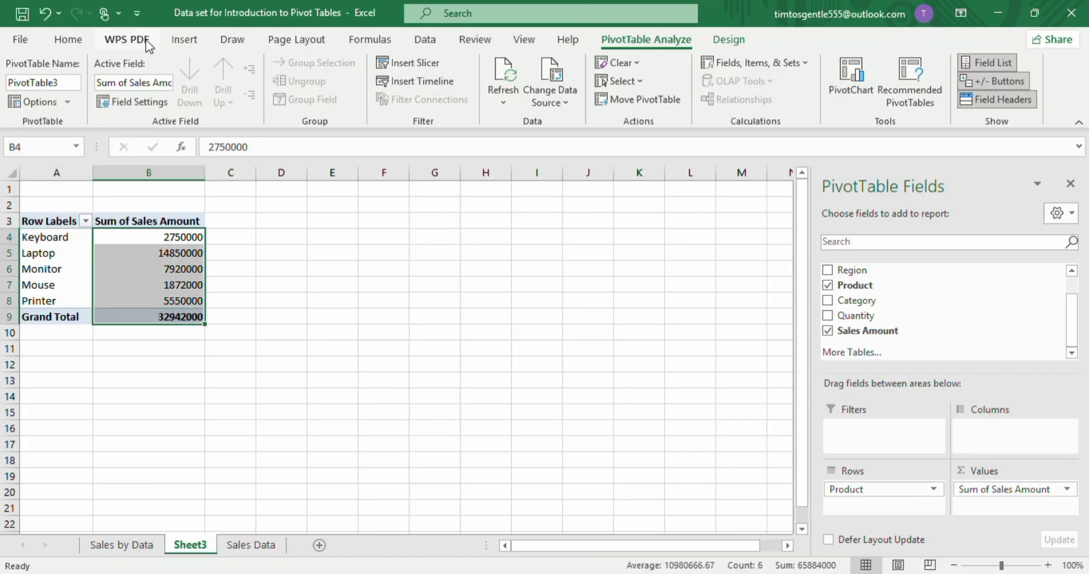
left_click(77, 41)
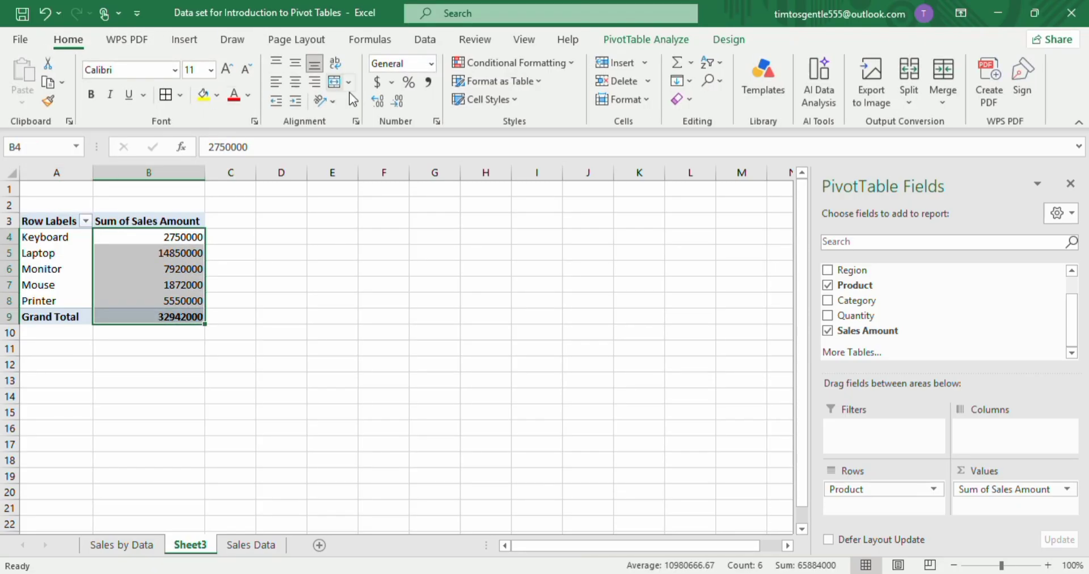
left_click(427, 88)
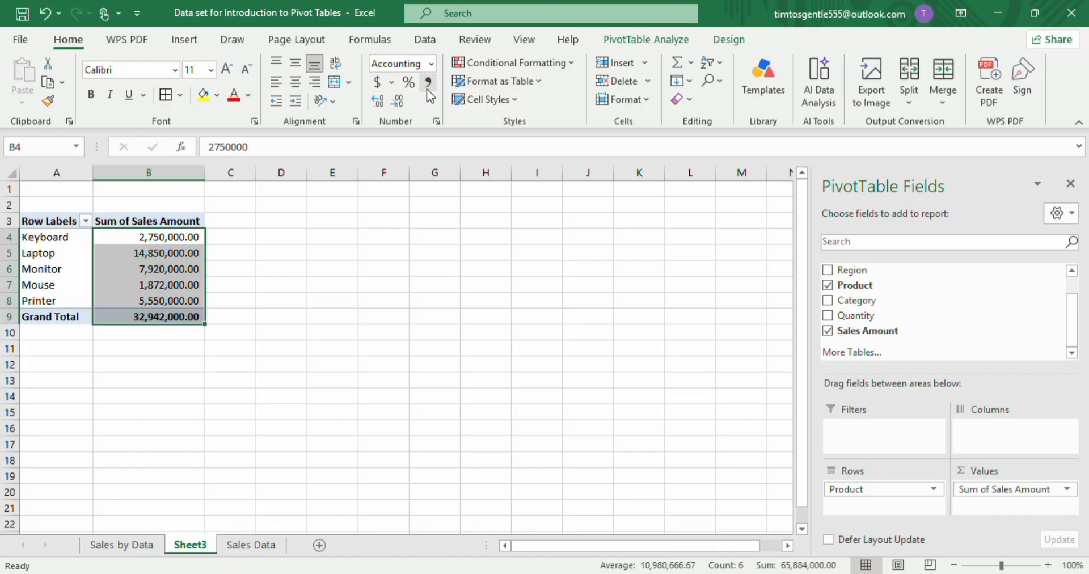
left_click(397, 107)
left_click(397, 109)
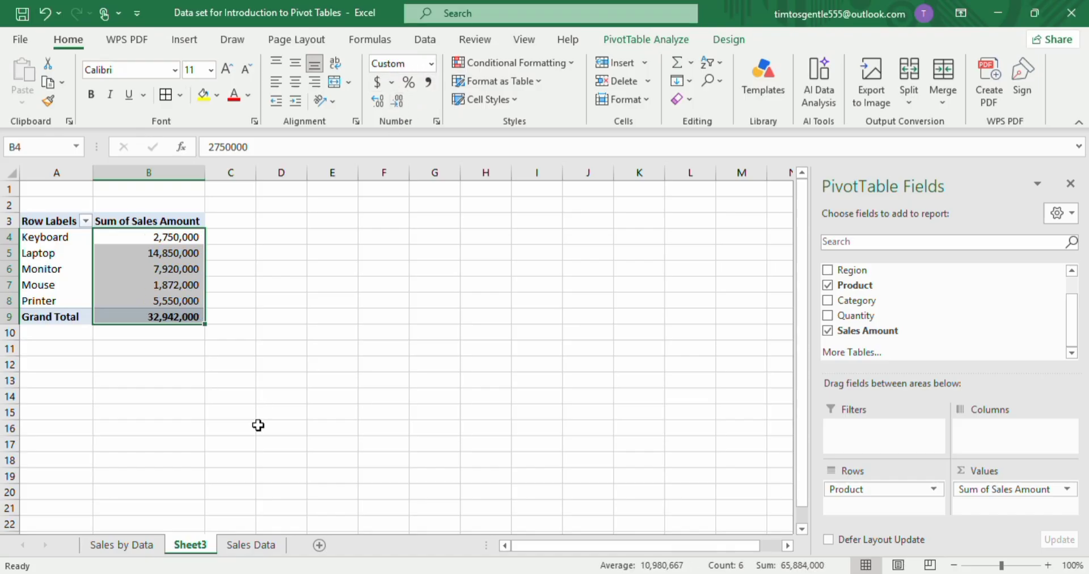
Rename the pivot table's worksheet as Sales by product.
double_click(187, 543)
type("Sales")
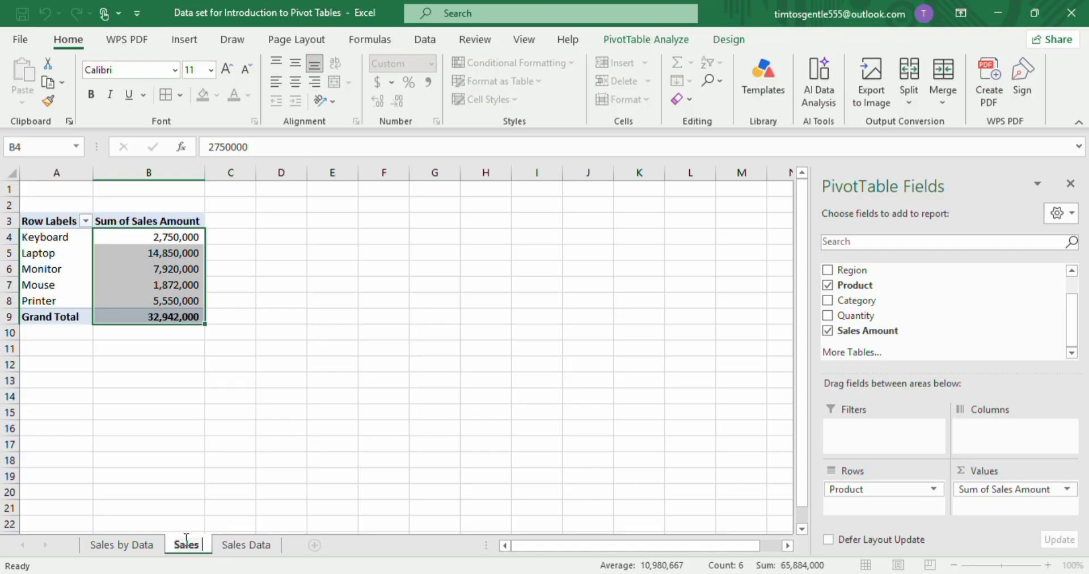
type(" by pro")
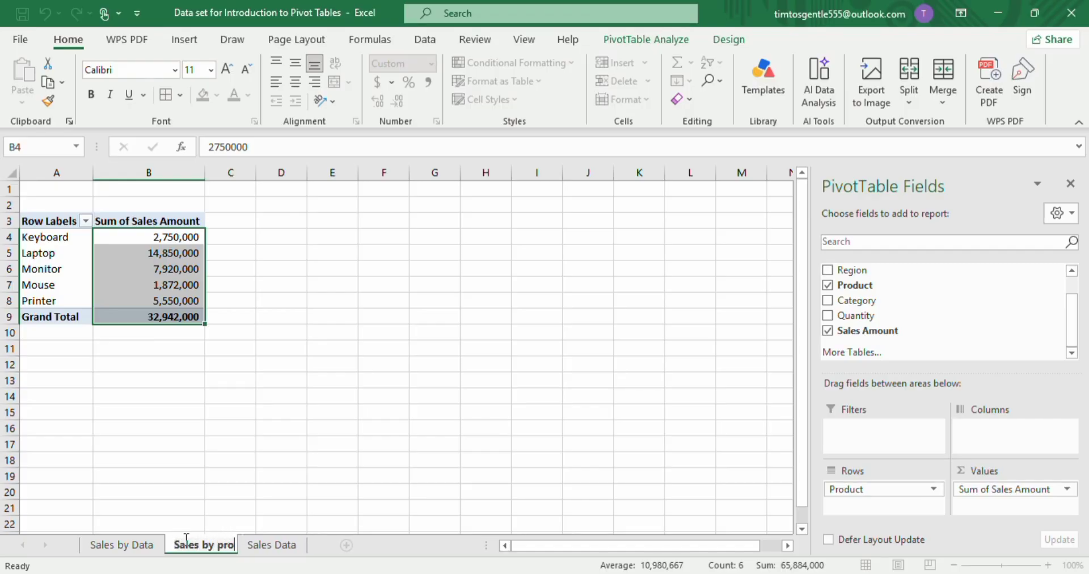
type("duct")
key("Return")
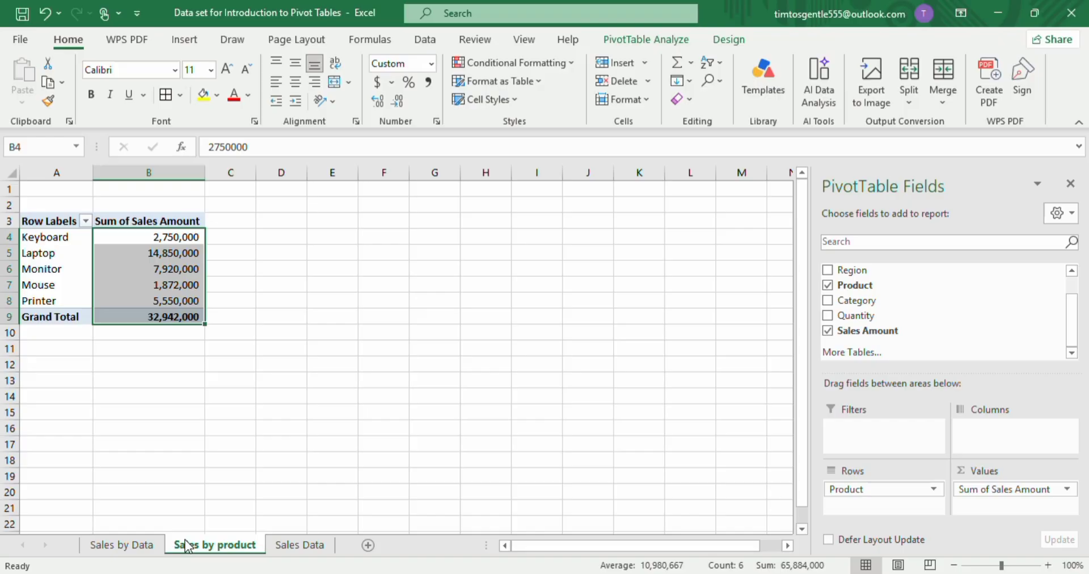
Go back to the Sales Data sheet and insert a PivotTable from Table1 on a new worksheet.
left_click(300, 545)
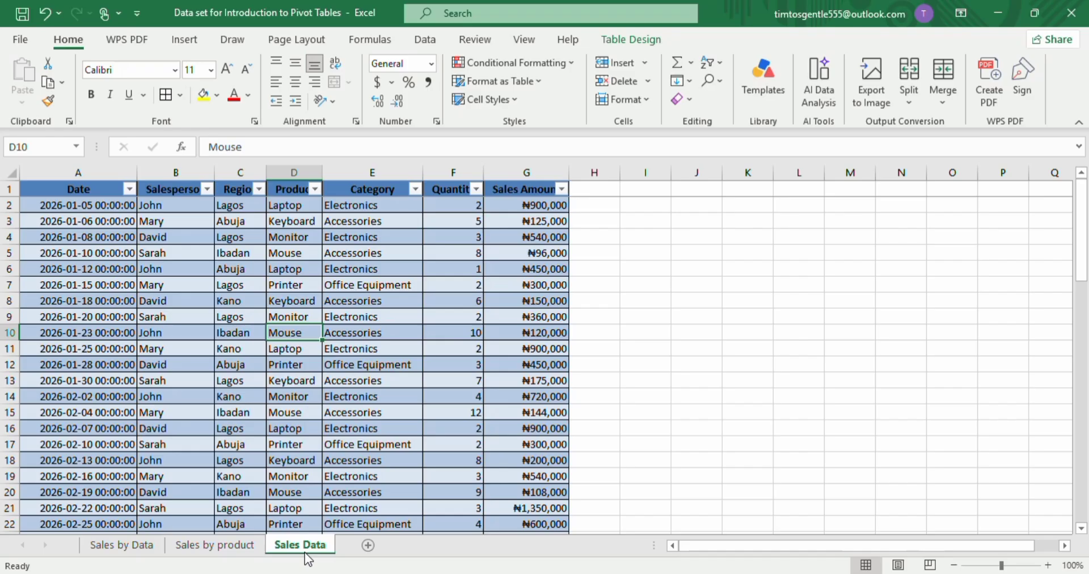
left_click(120, 384)
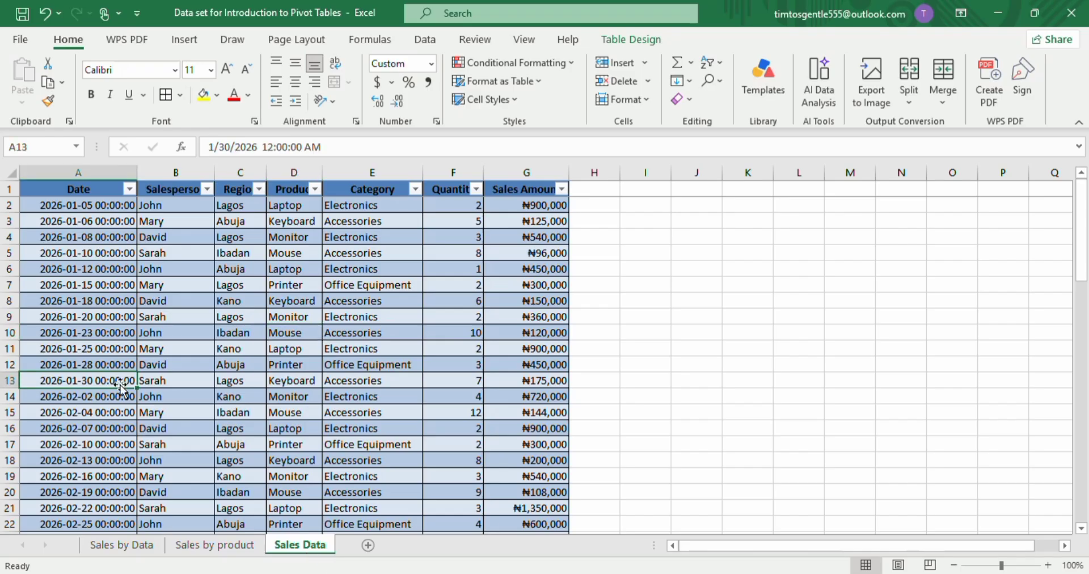
left_click(185, 39)
left_click(28, 101)
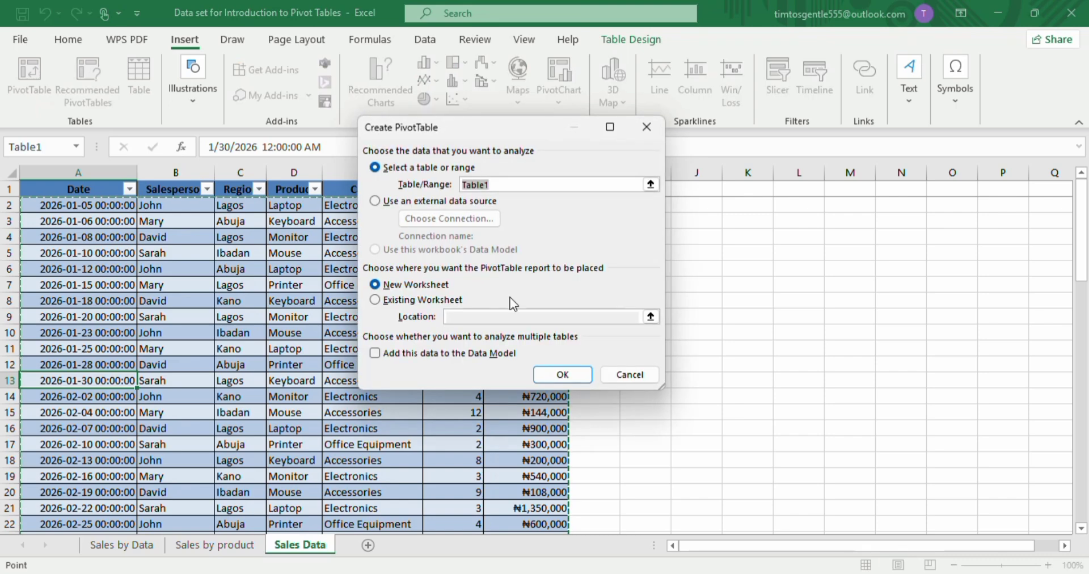
left_click(538, 371)
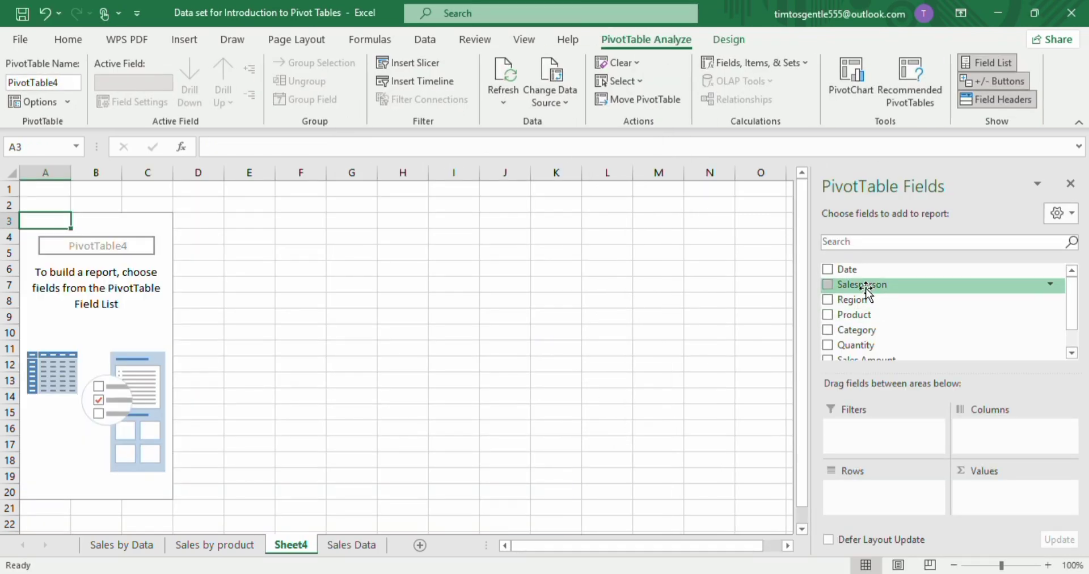
Build the pivot table with Salesperson in Rows and Sales Amount in Values.
left_click_drag(866, 288, 860, 491)
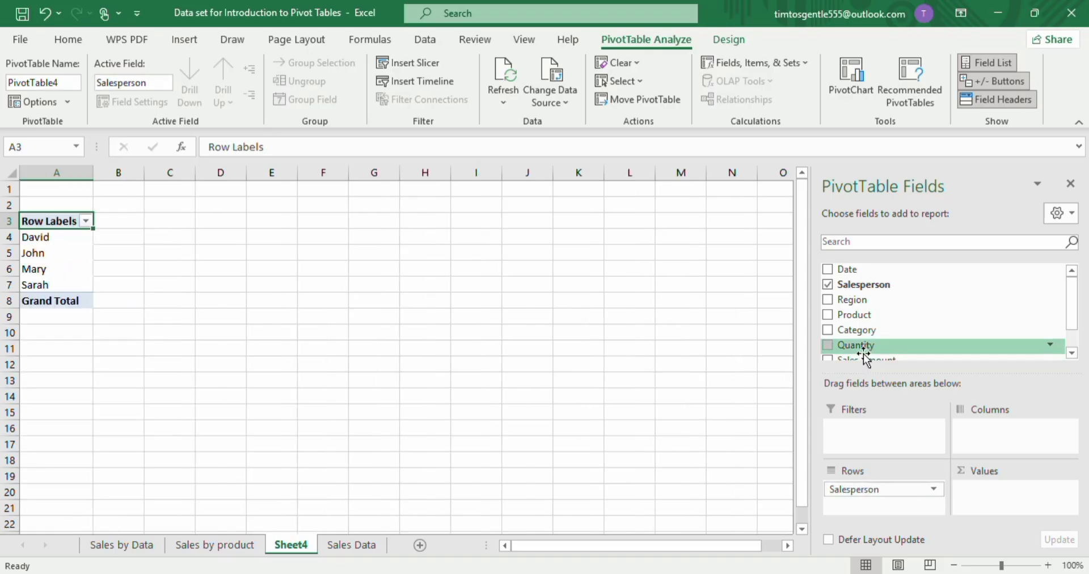
scroll(863, 356, "down", 2)
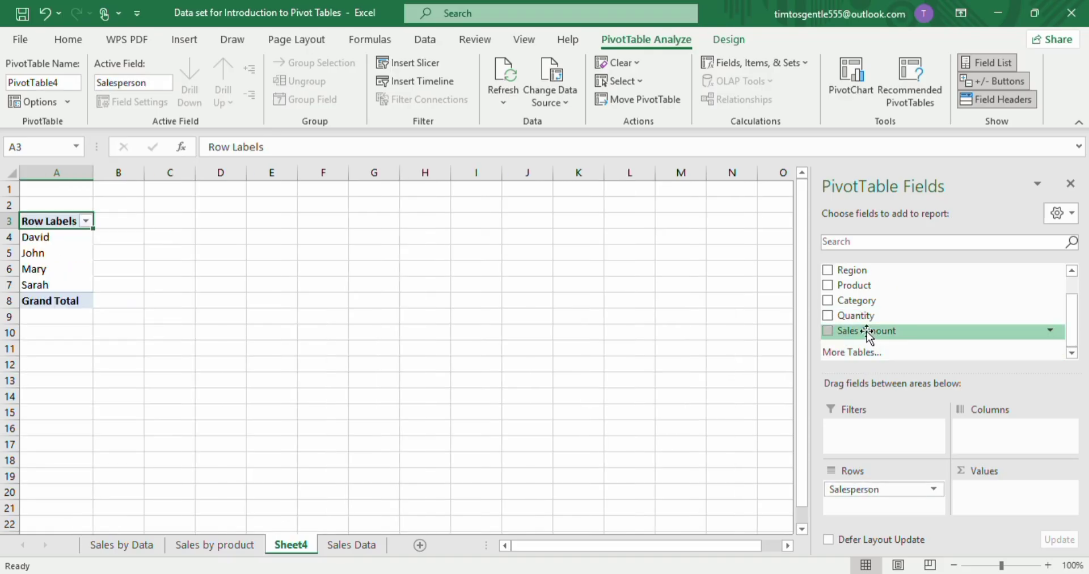
left_click_drag(867, 334, 1009, 510)
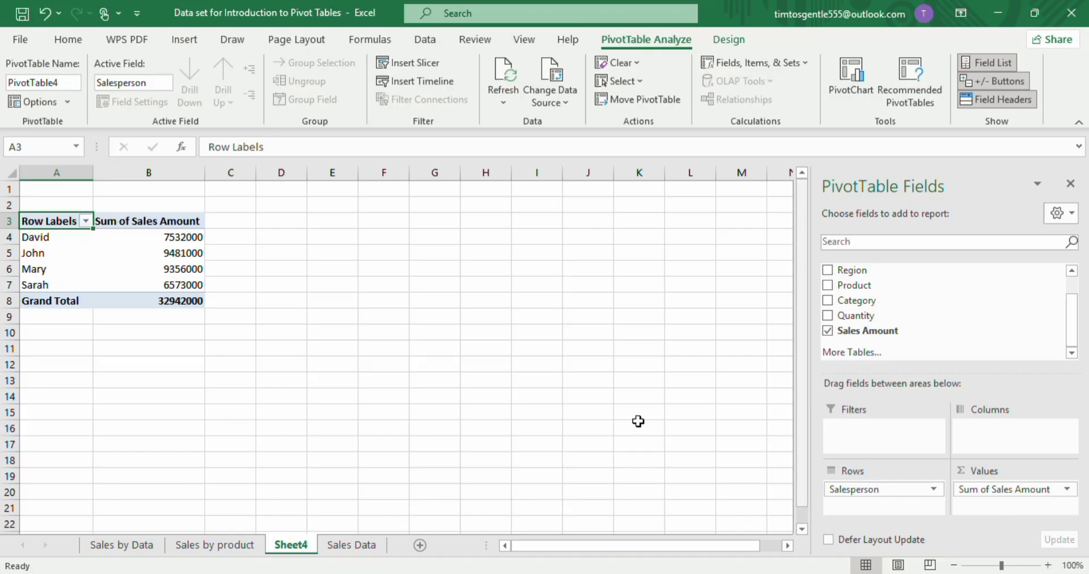
Format the salesperson totals in B4:B8 with comma style and no decimal places.
left_click_drag(181, 238, 172, 305)
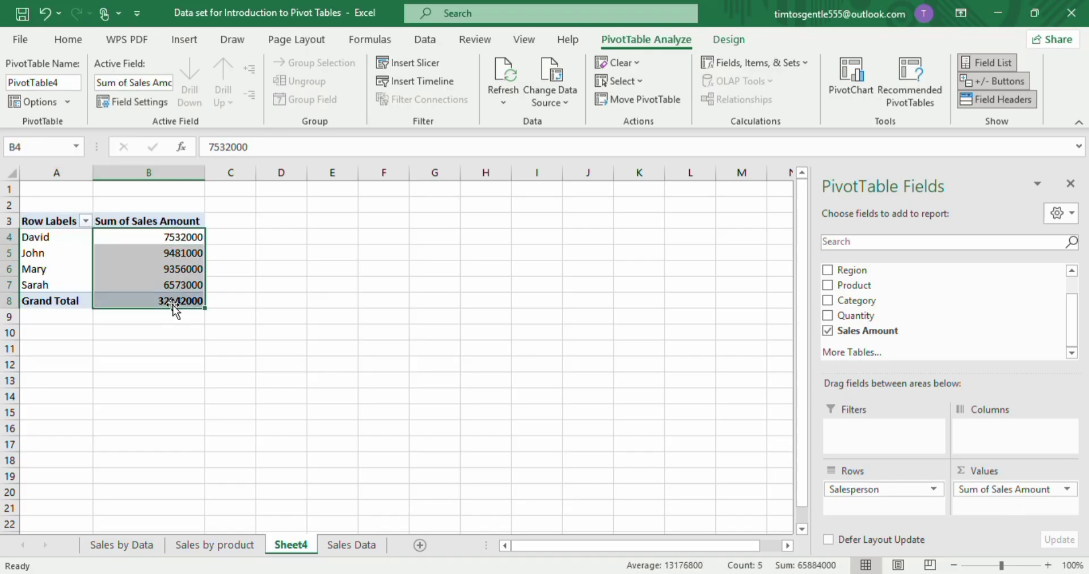
left_click(58, 49)
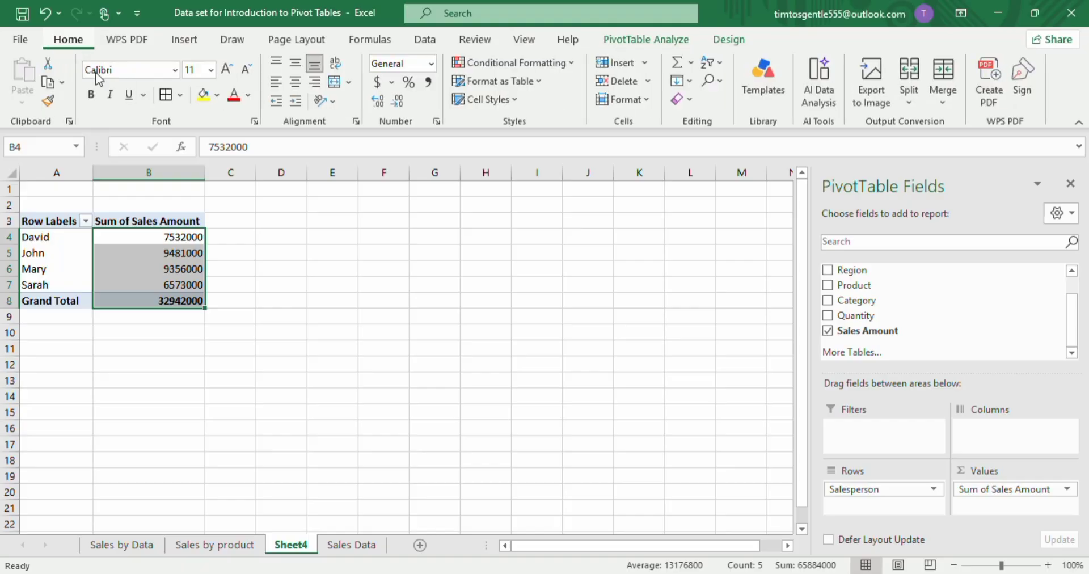
left_click(429, 82)
left_click(396, 103)
left_click(396, 104)
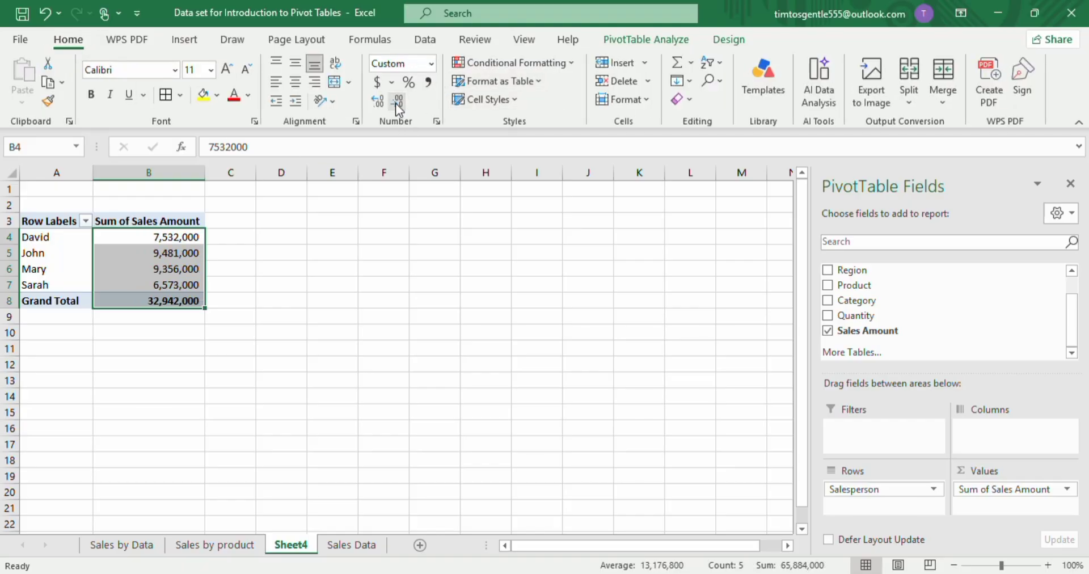
Rename the salesperson pivot table's worksheet as Sales person performance.
left_click(269, 282)
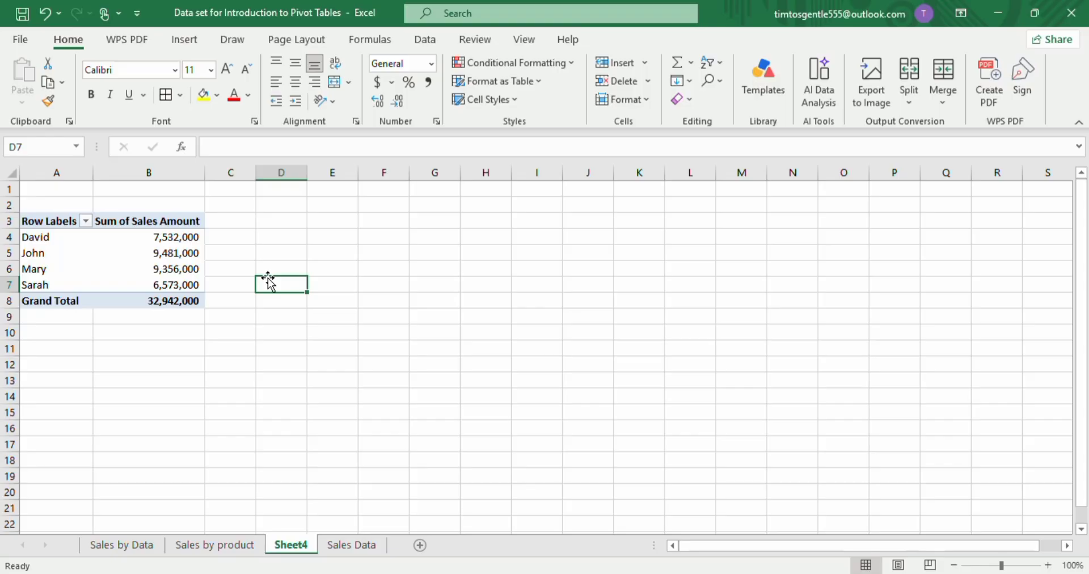
double_click(292, 546)
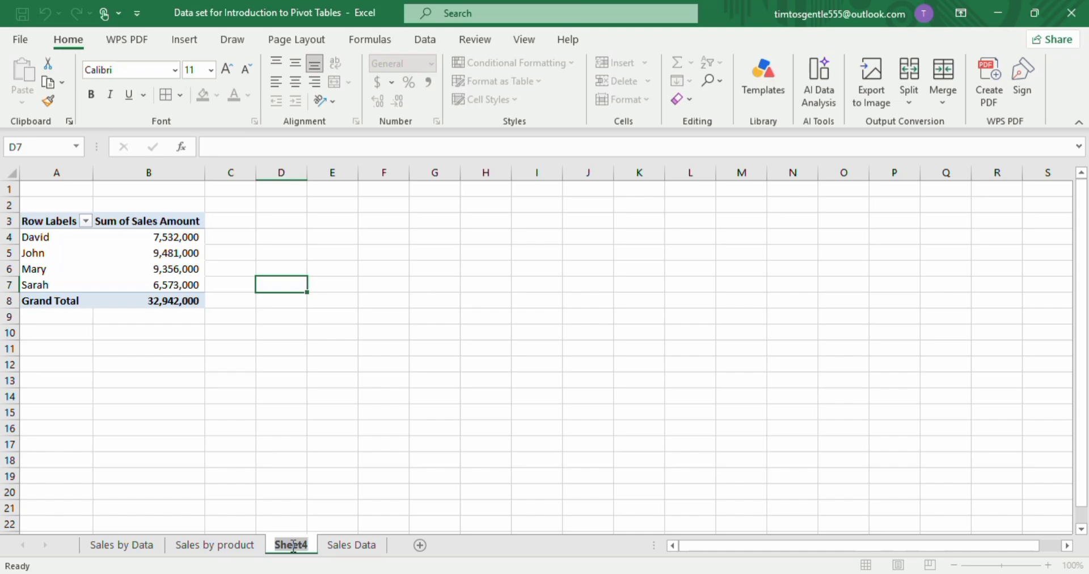
type("Sa")
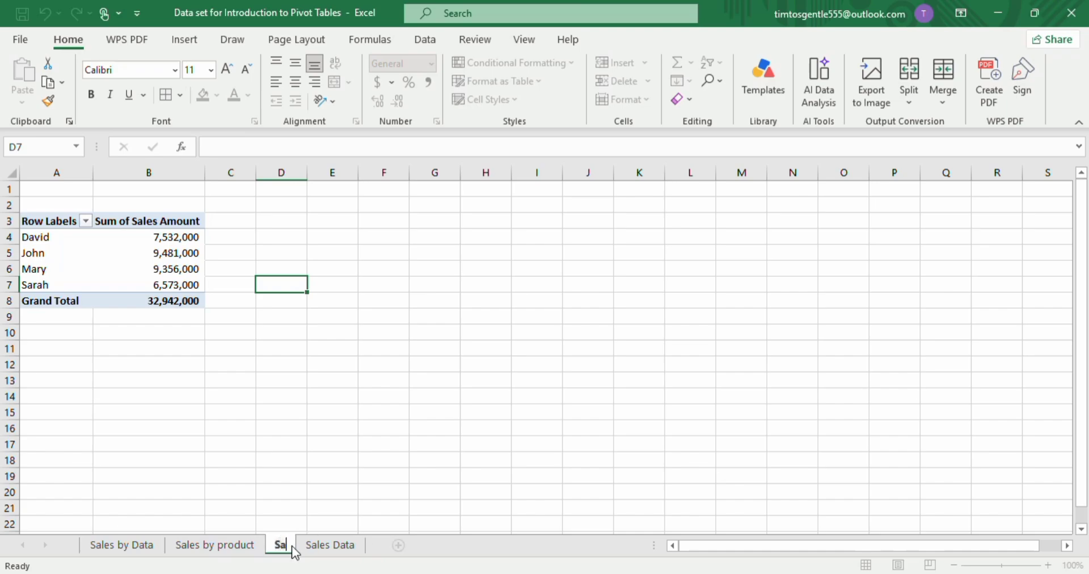
type("les")
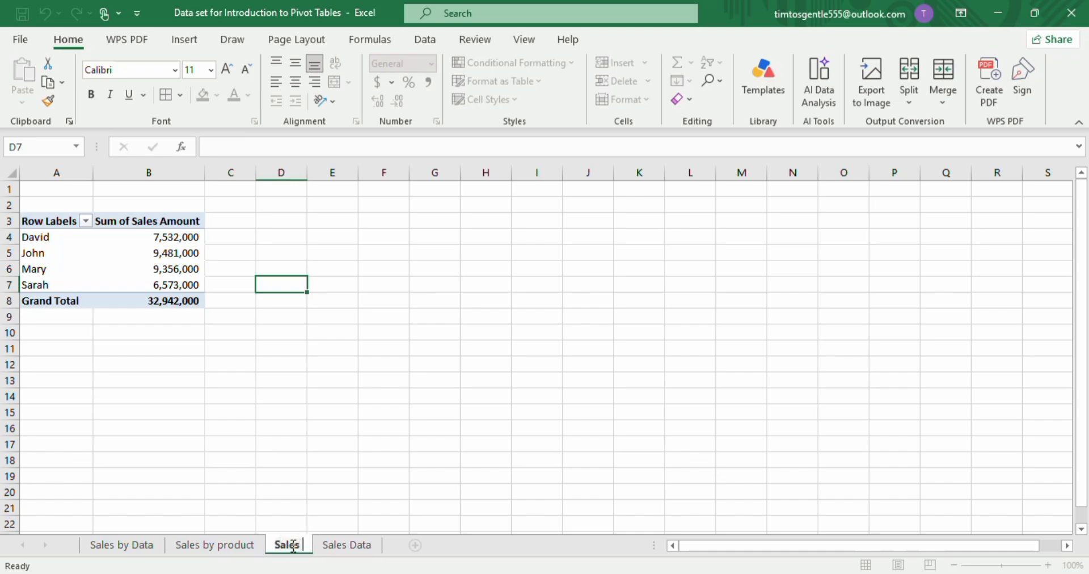
type(" person per")
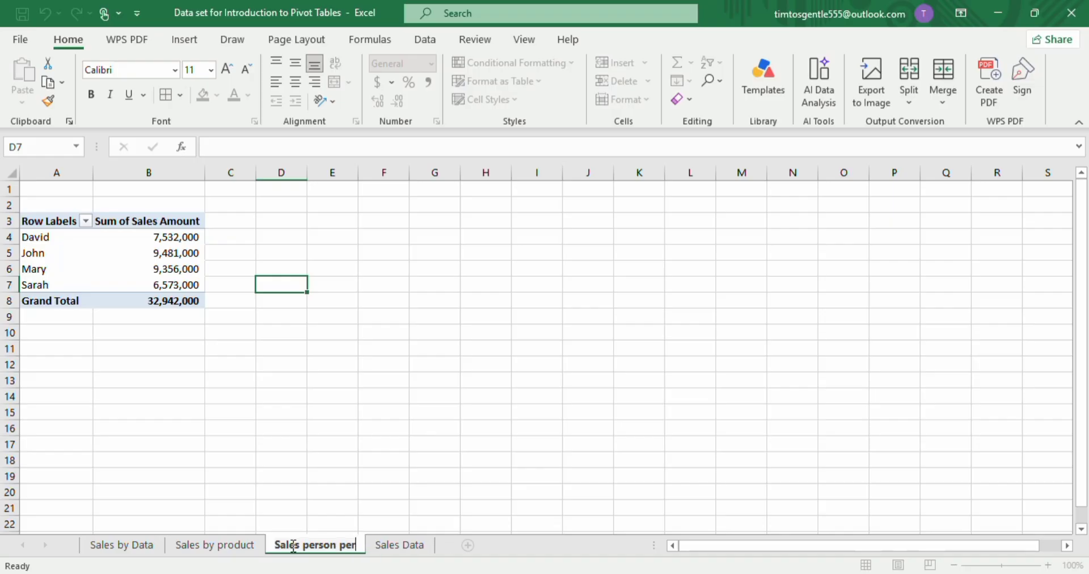
type("formance")
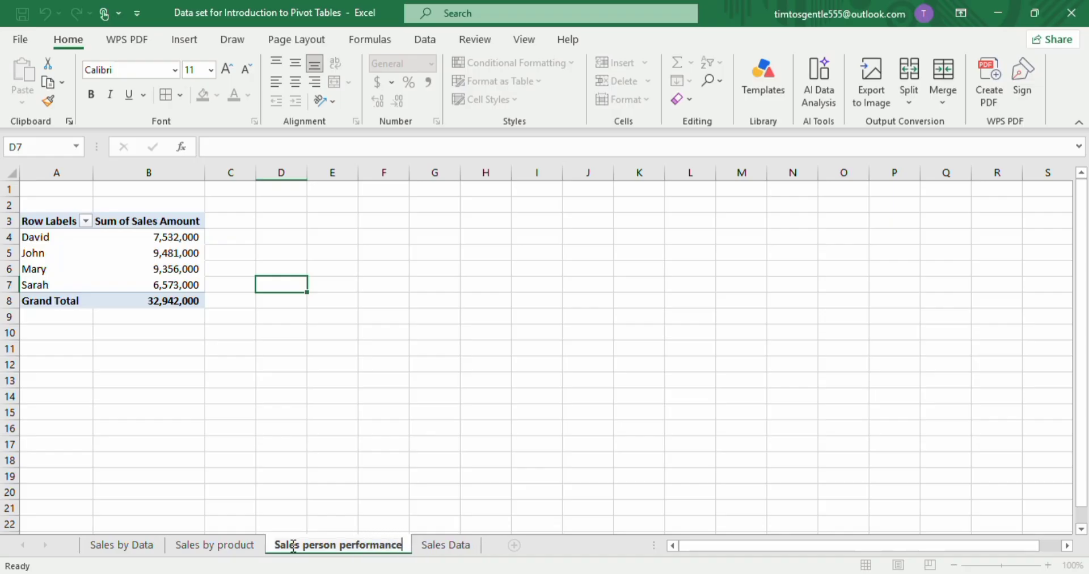
key("Return")
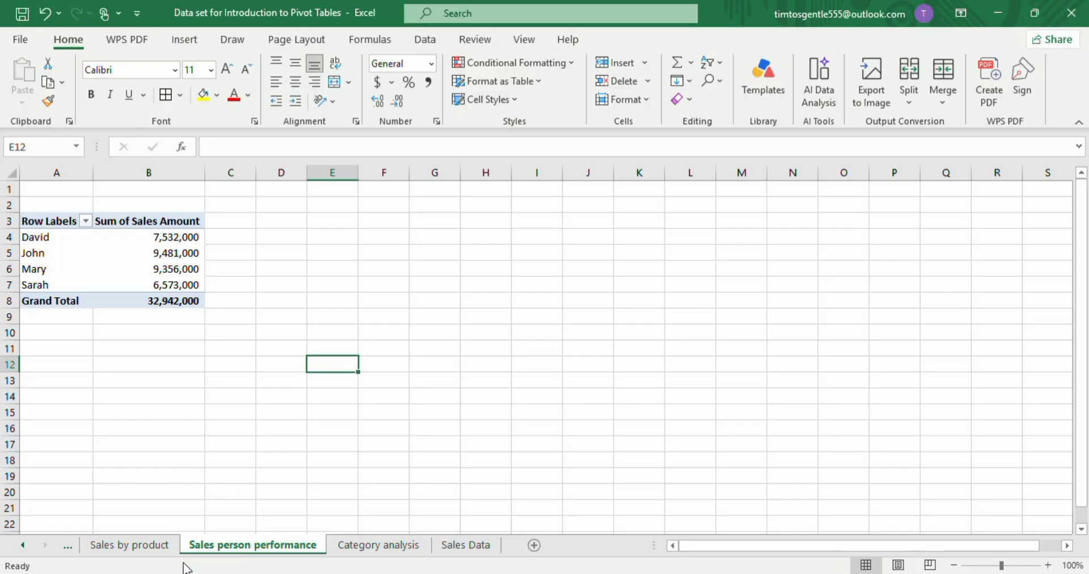
Return to the Sales Data sheet and insert another PivotTable from Table1 on a new worksheet.
left_click(351, 544)
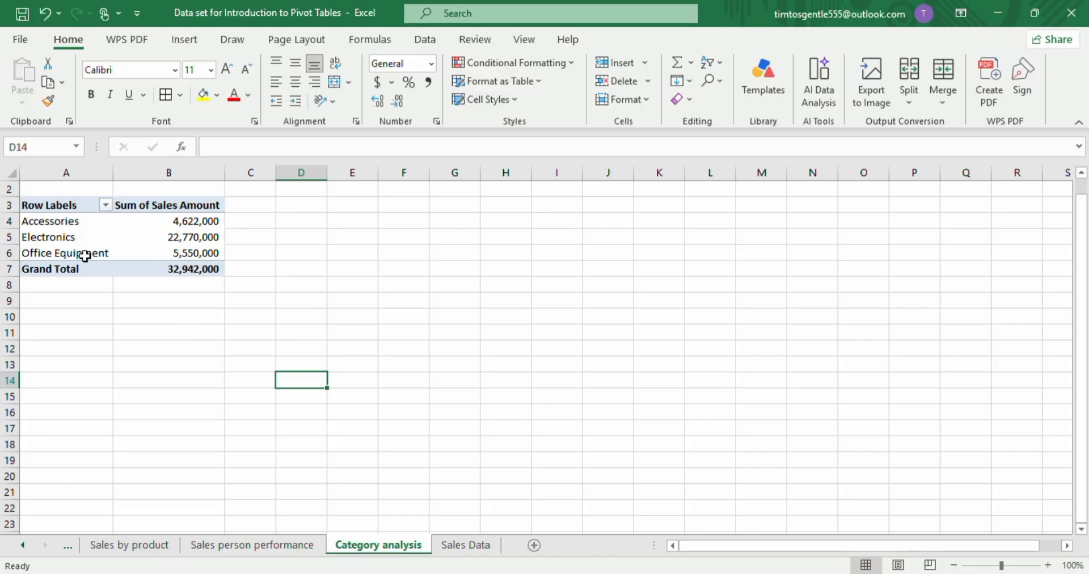
left_click(492, 549)
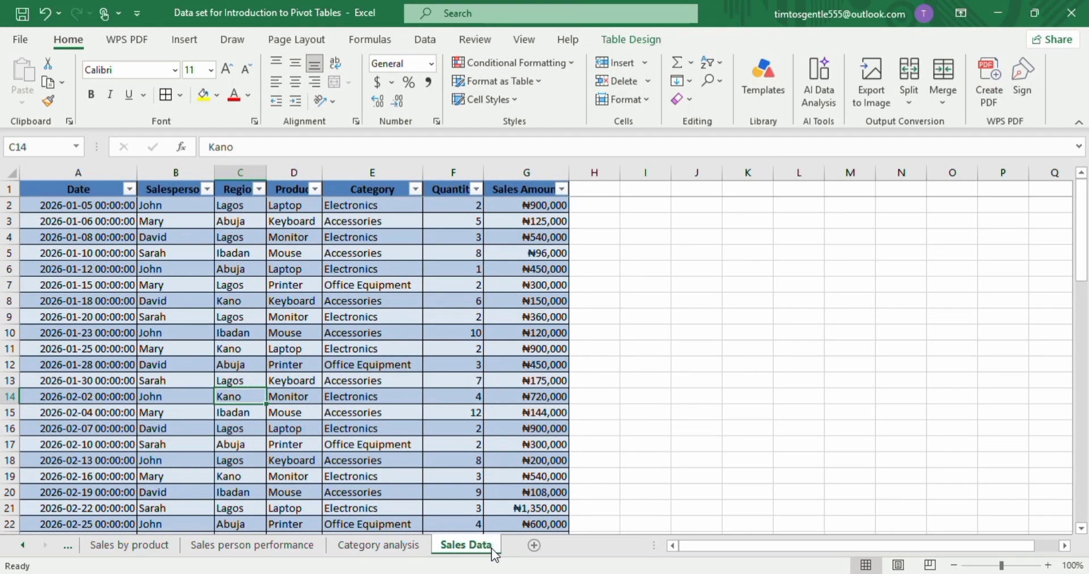
left_click(237, 427)
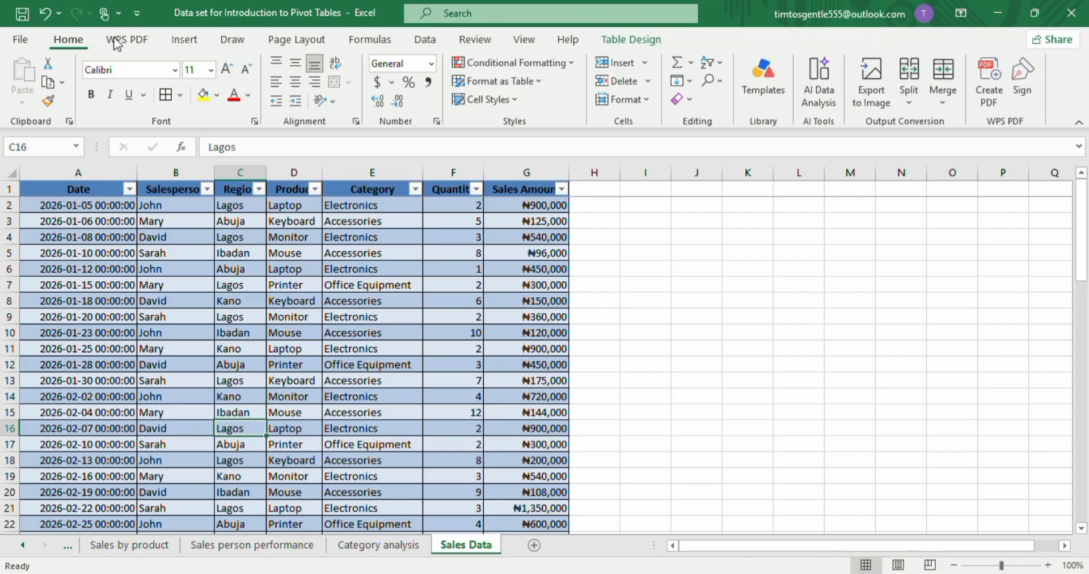
left_click(186, 41)
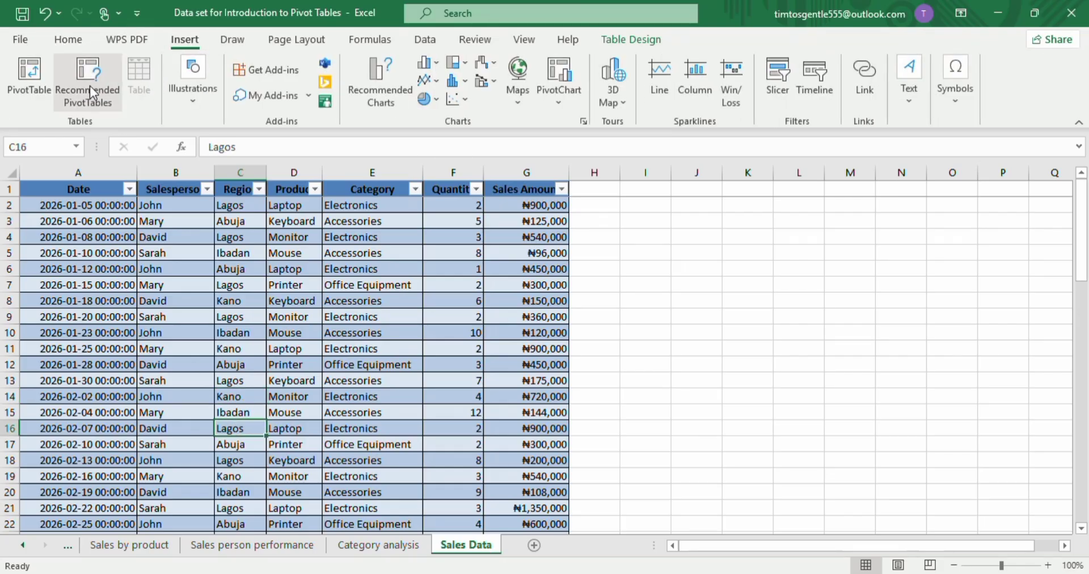
left_click(25, 85)
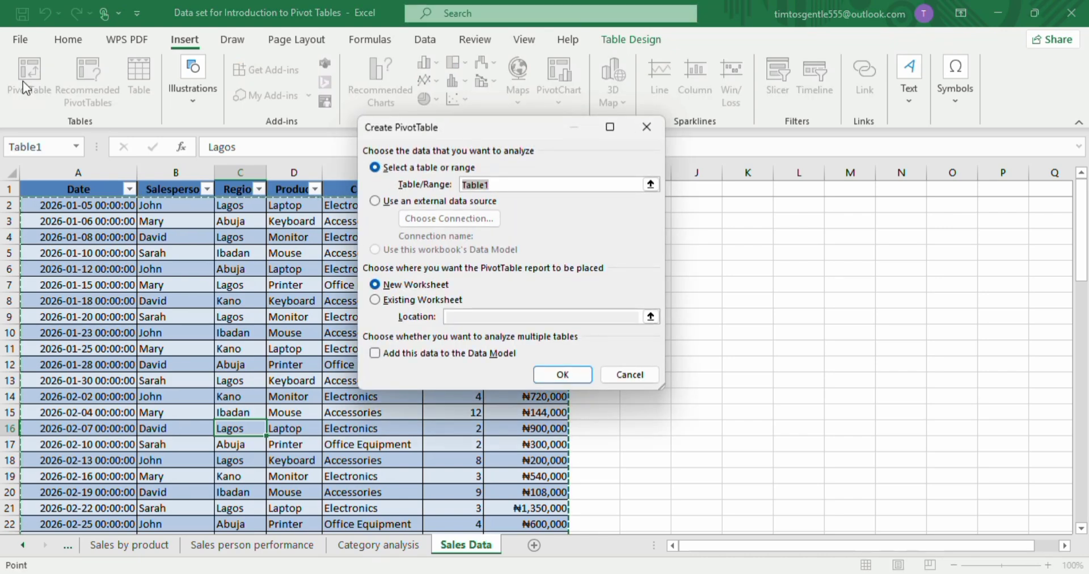
left_click(542, 378)
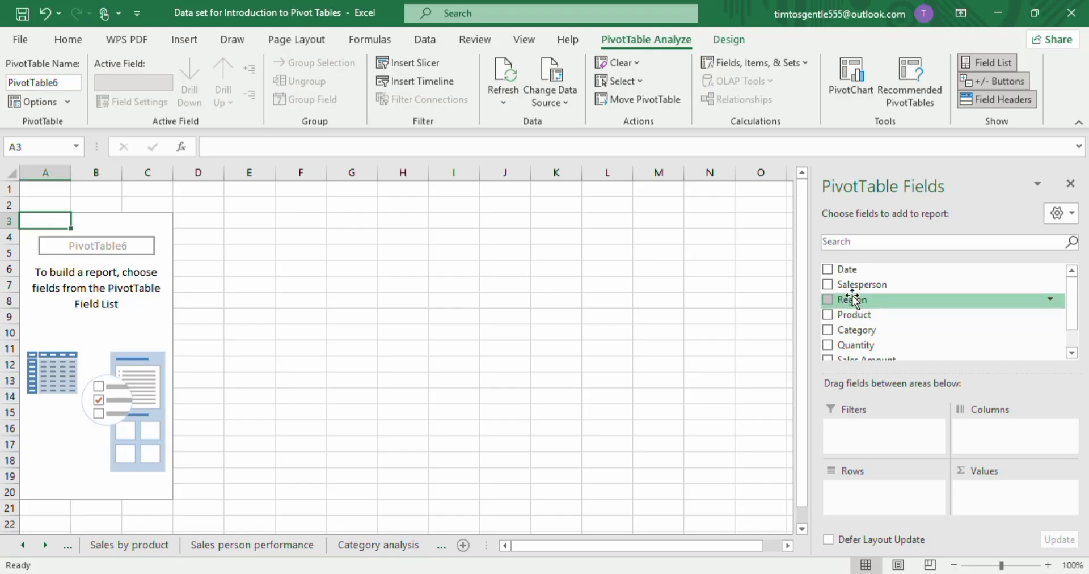
Build the pivot table with Region in Rows, Product in Columns and Sales Amount in Values.
left_click_drag(853, 299, 859, 493)
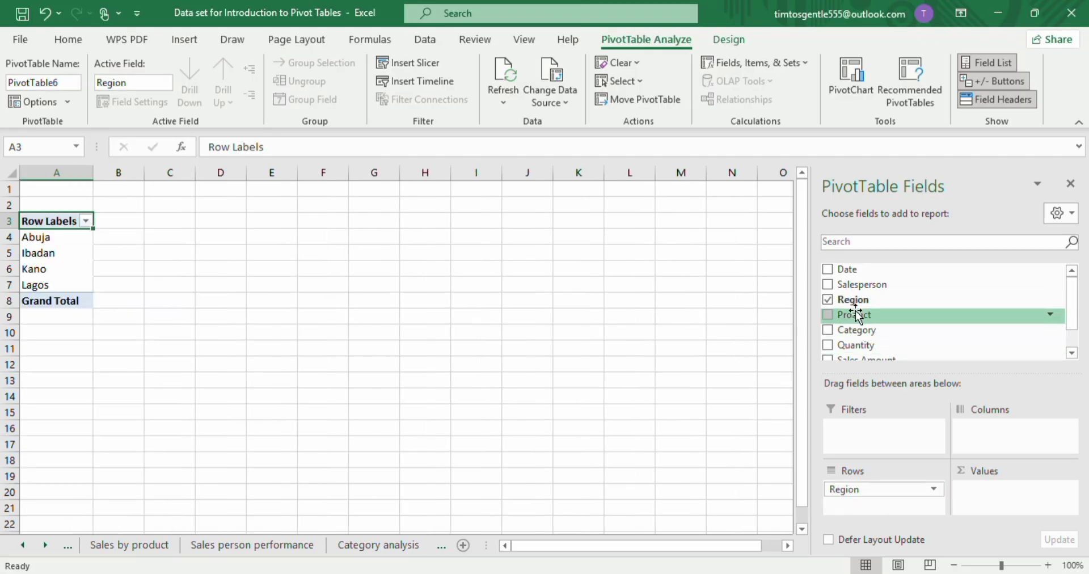
left_click_drag(857, 315, 984, 436)
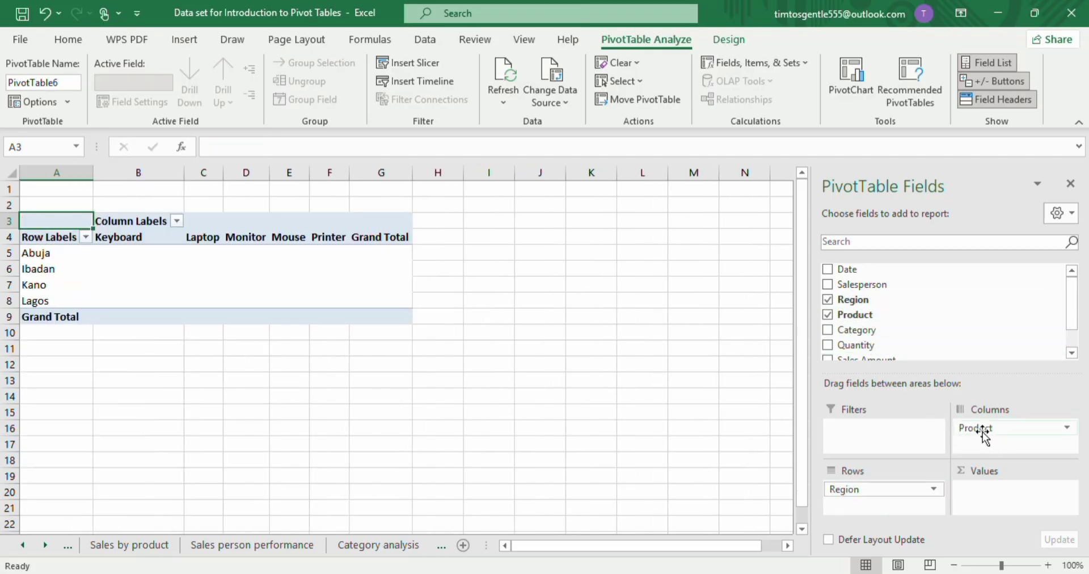
scroll(863, 336, "down", 2)
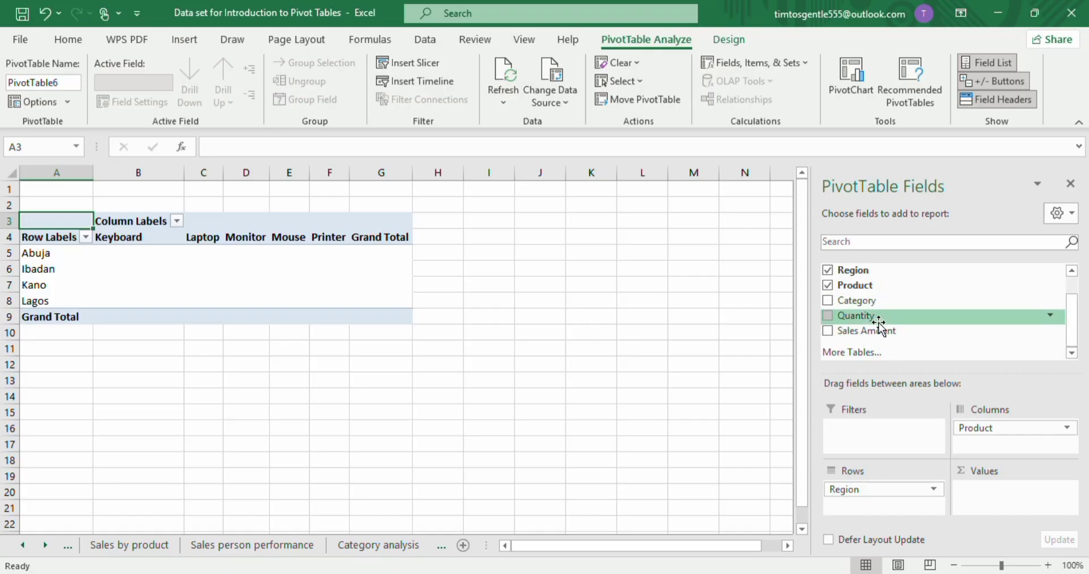
left_click_drag(877, 334, 988, 489)
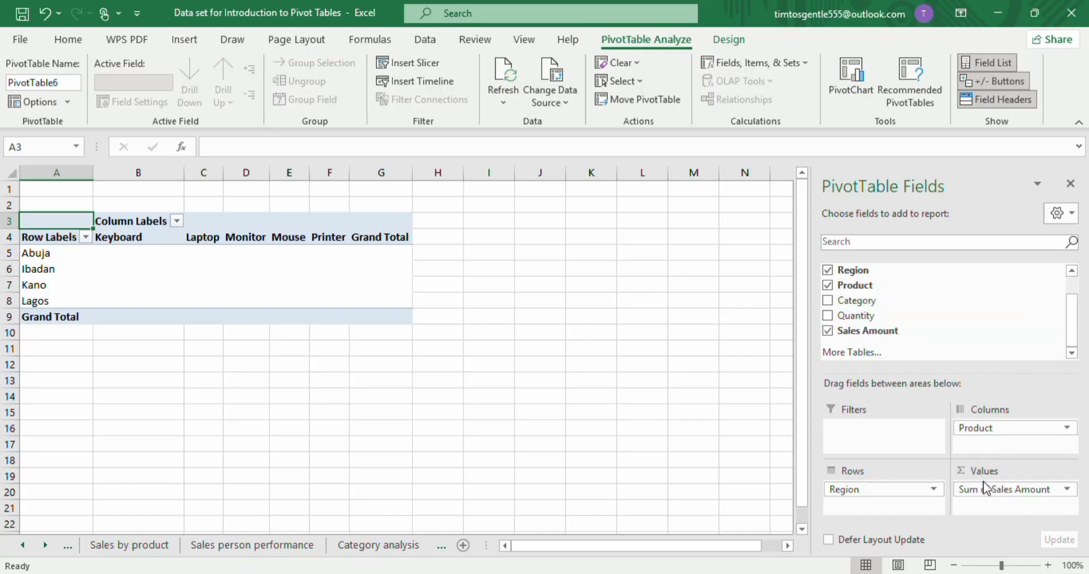
left_click(339, 363)
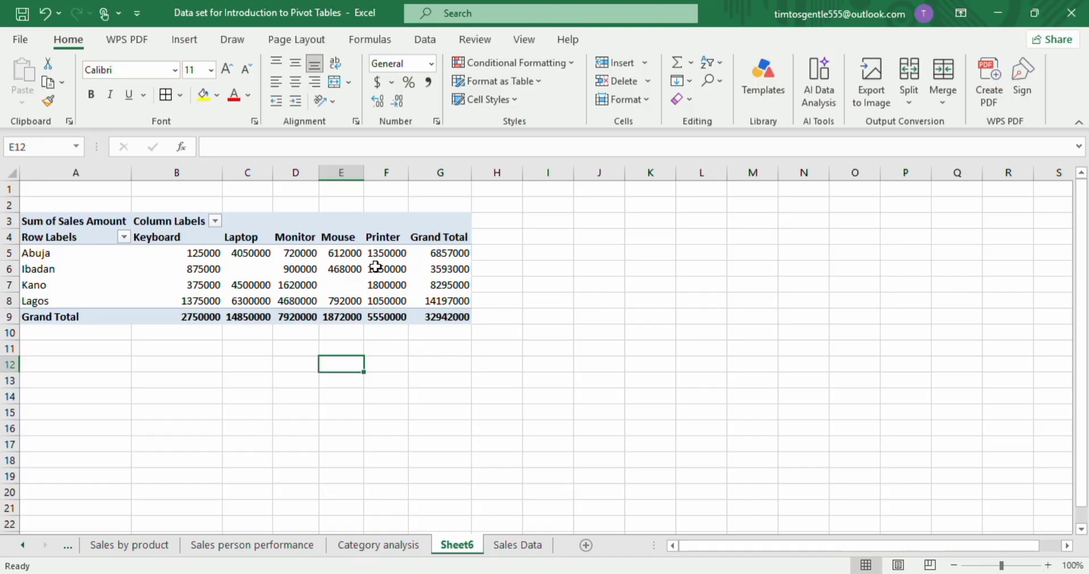
Give the pivot values in B5:G9 all borders and comma style with no decimal places.
left_click_drag(182, 255, 423, 316)
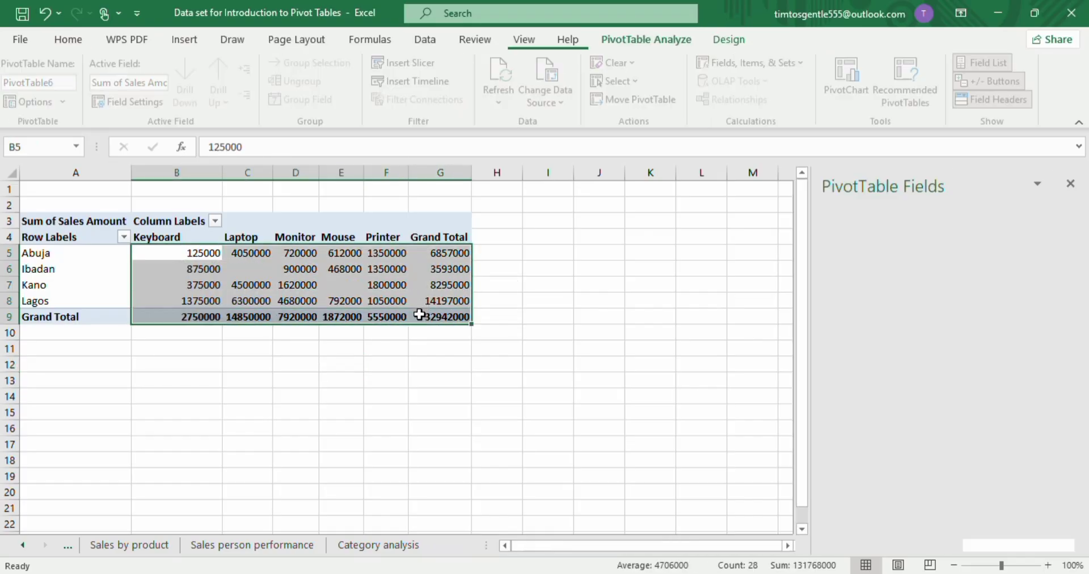
left_click(67, 39)
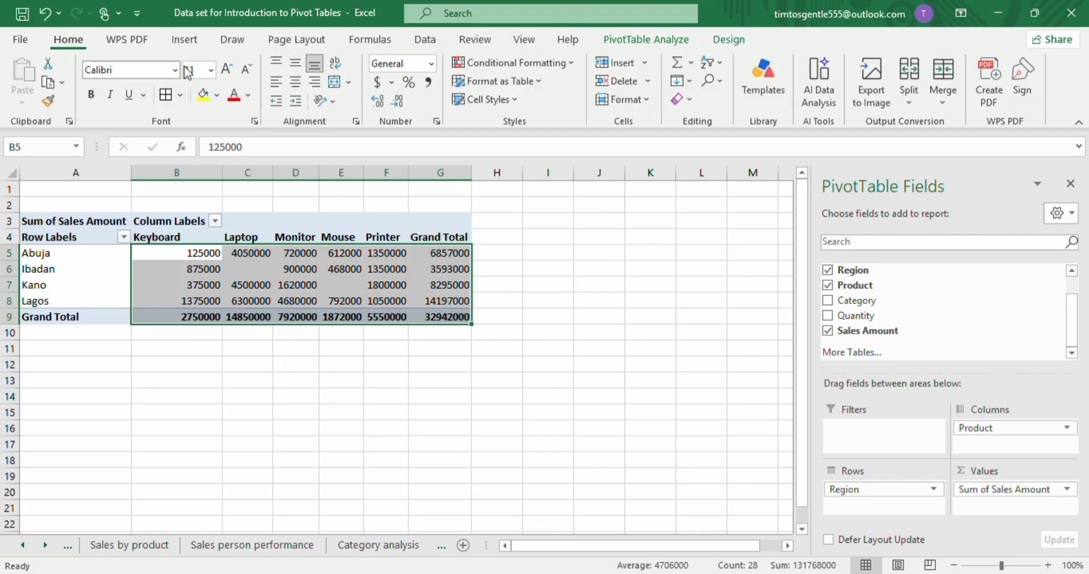
left_click(166, 95)
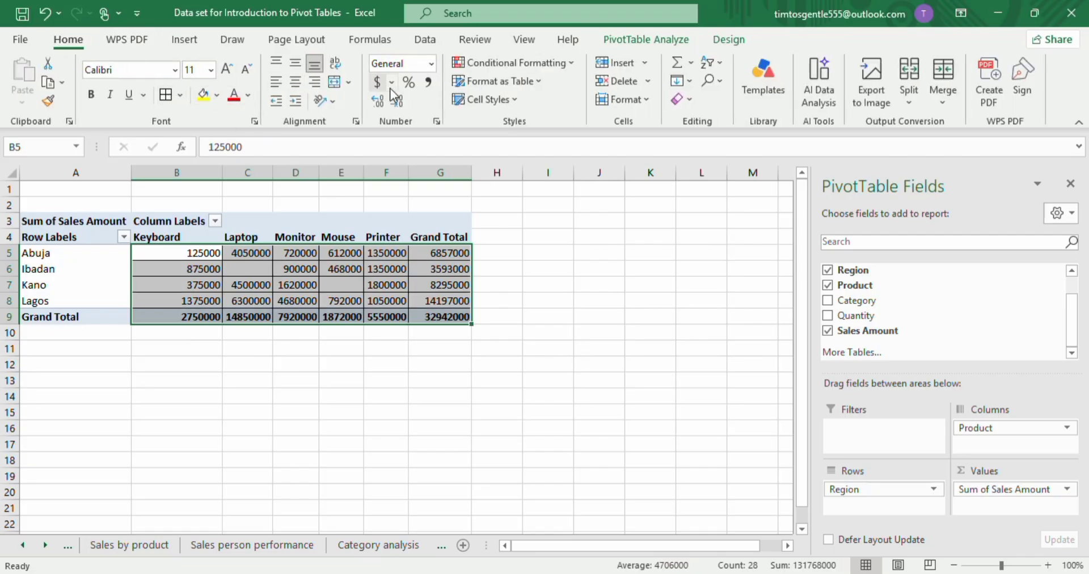
left_click(429, 83)
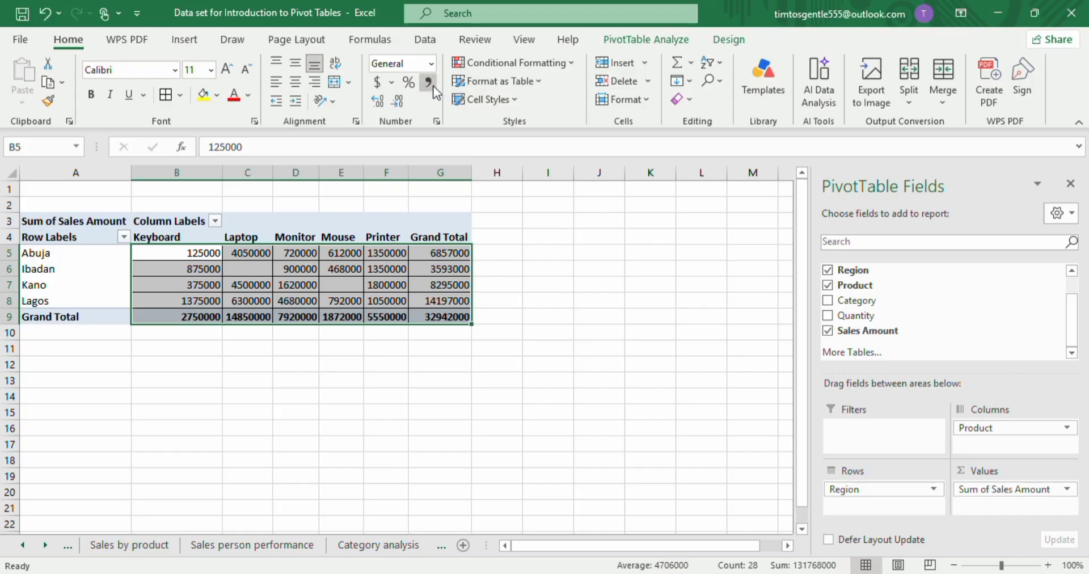
left_click(399, 103)
left_click(399, 104)
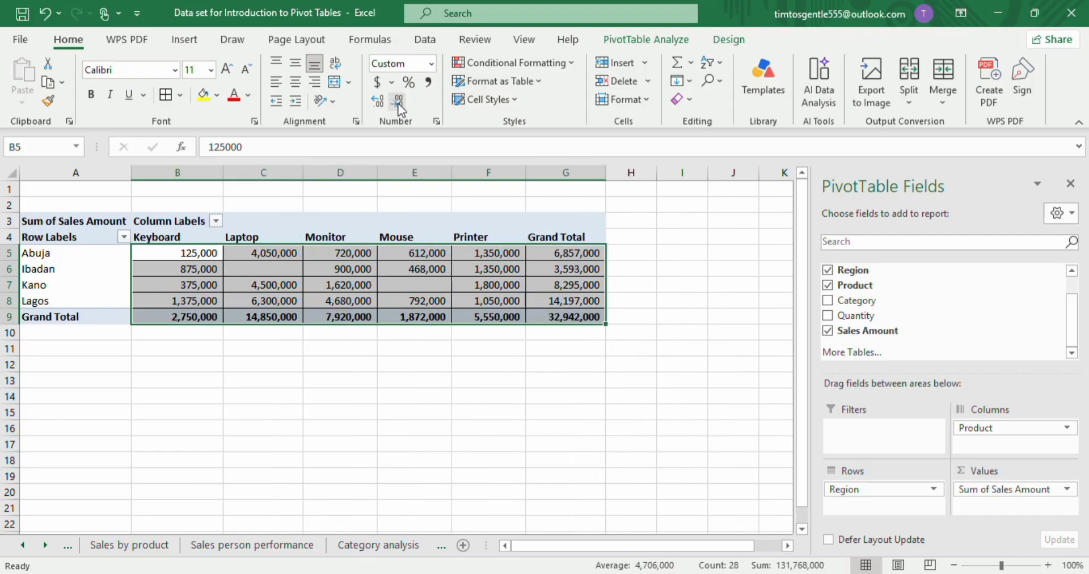
left_click(430, 425)
Rename the new pivot table's worksheet as Sales by product and region.
left_click(463, 541)
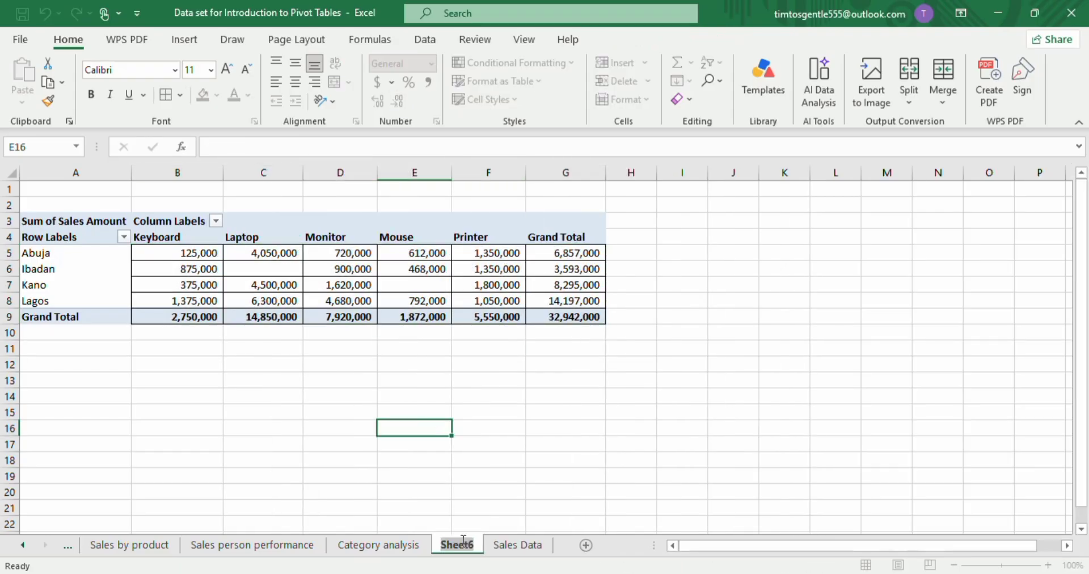
type("Sa")
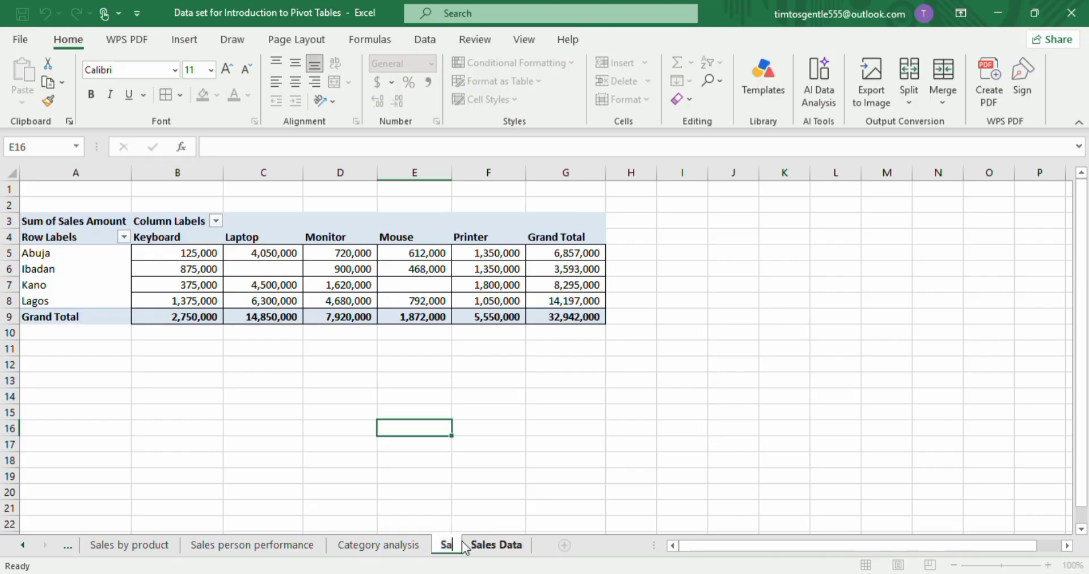
type("les by ")
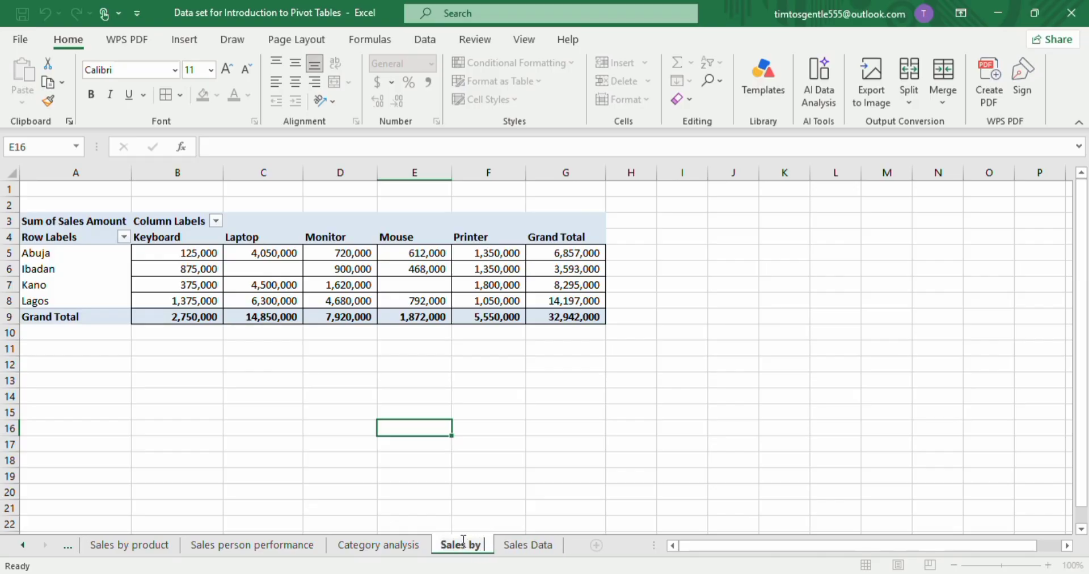
type("product")
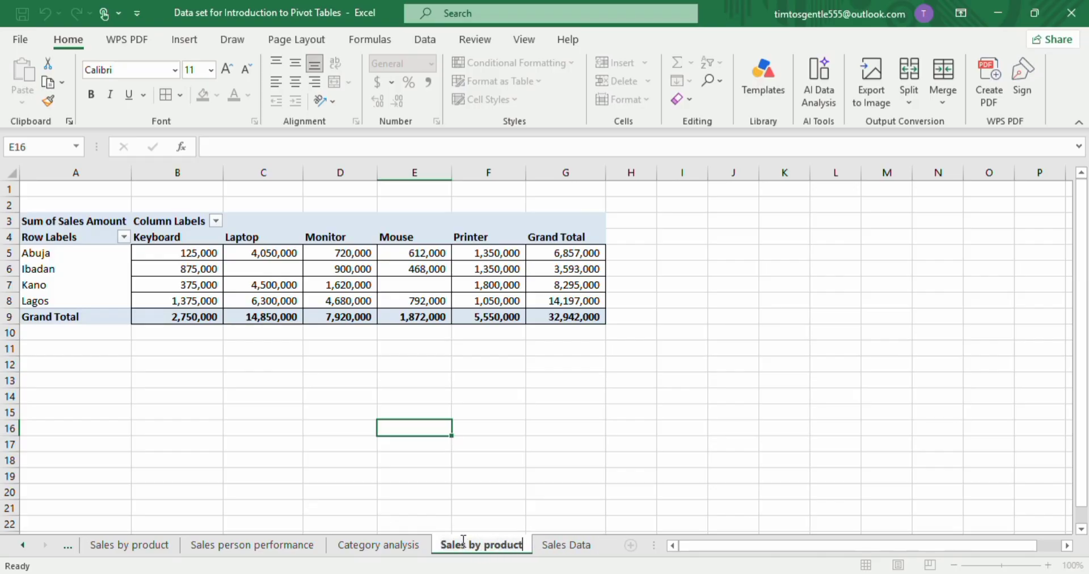
type(" and region")
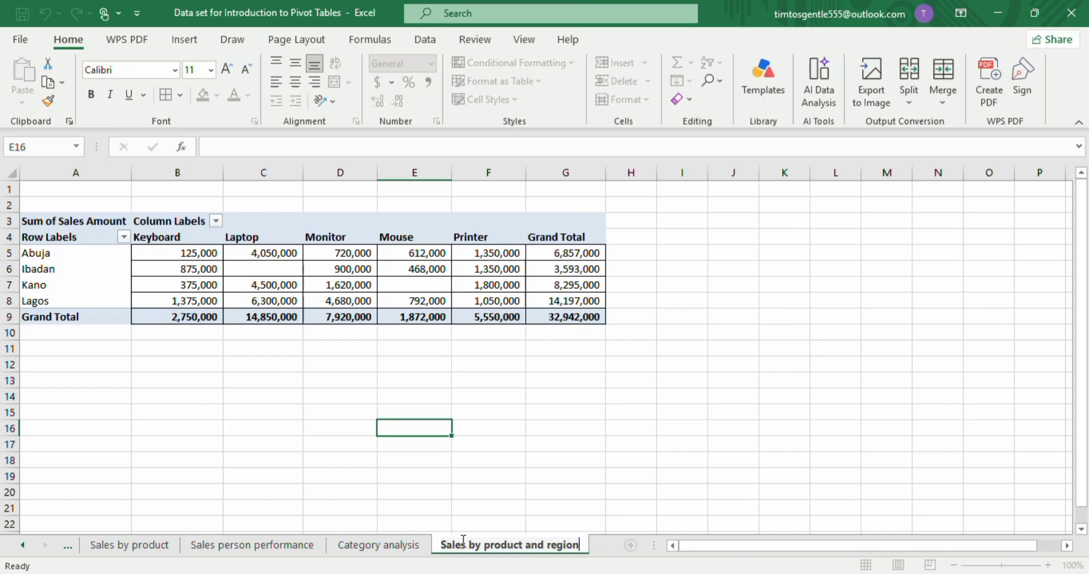
key("Return")
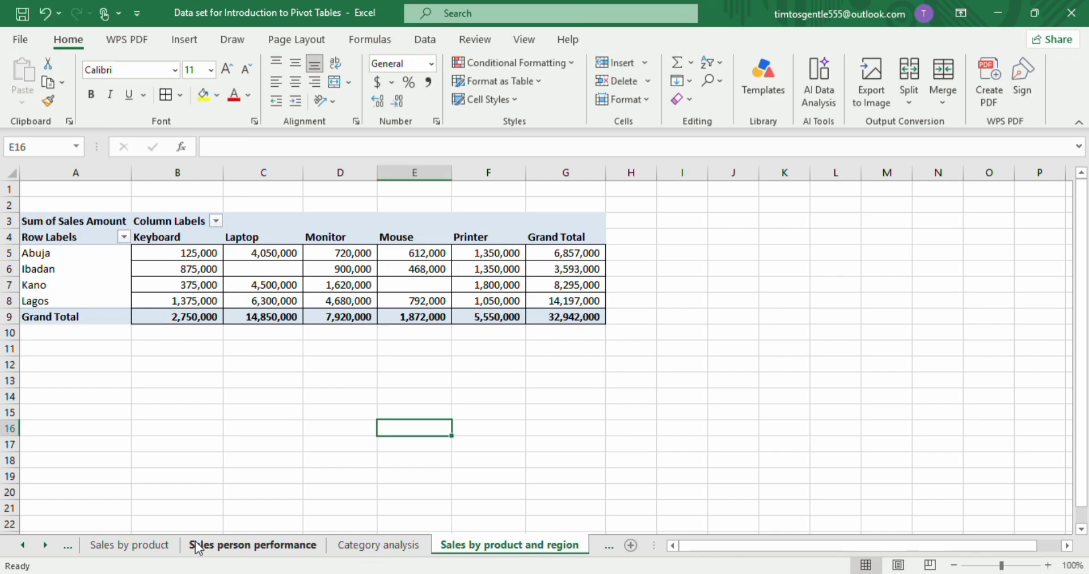
Go to the Sales Data sheet and insert another PivotTable from Table1 on a new worksheet.
left_click(136, 548)
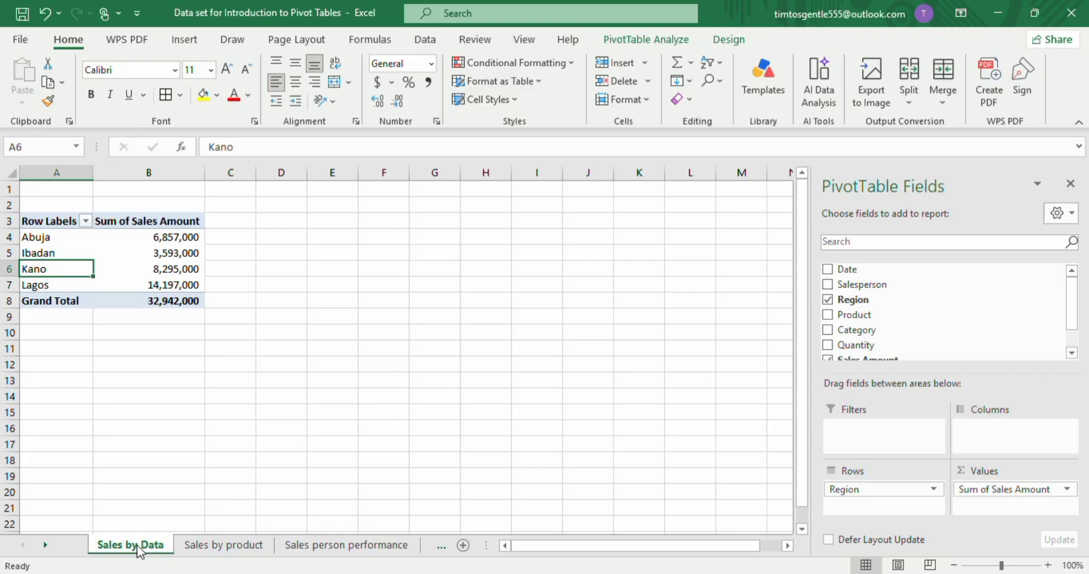
scroll(364, 539, "down", 5)
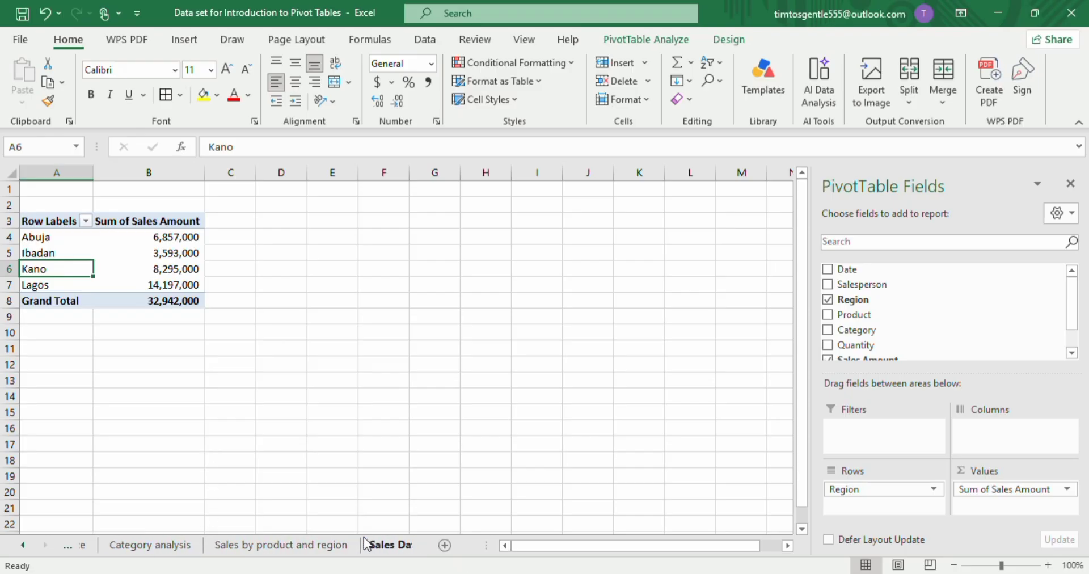
left_click(392, 553)
left_click(105, 300)
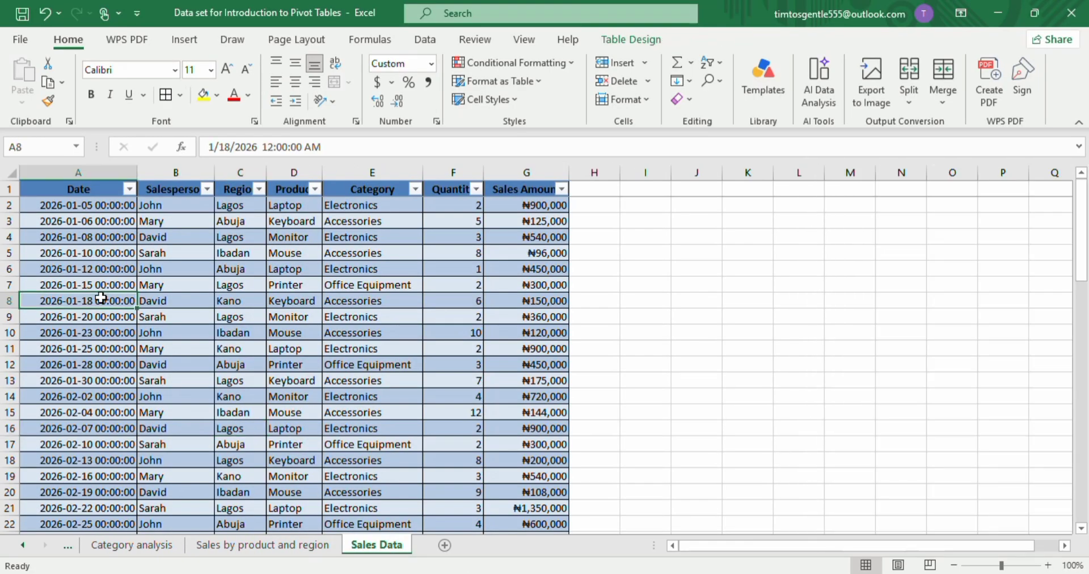
left_click(184, 39)
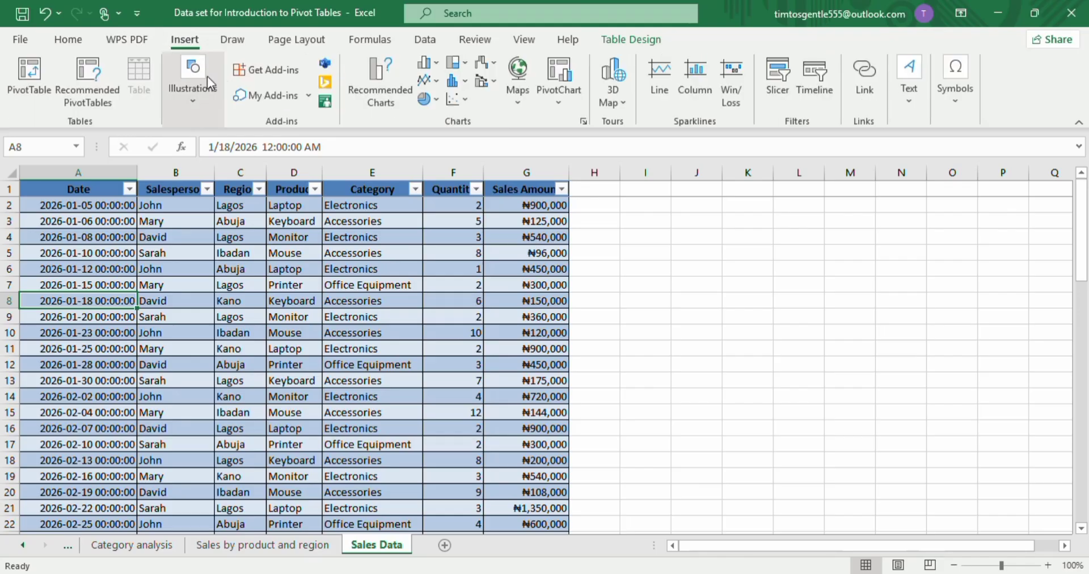
left_click(28, 74)
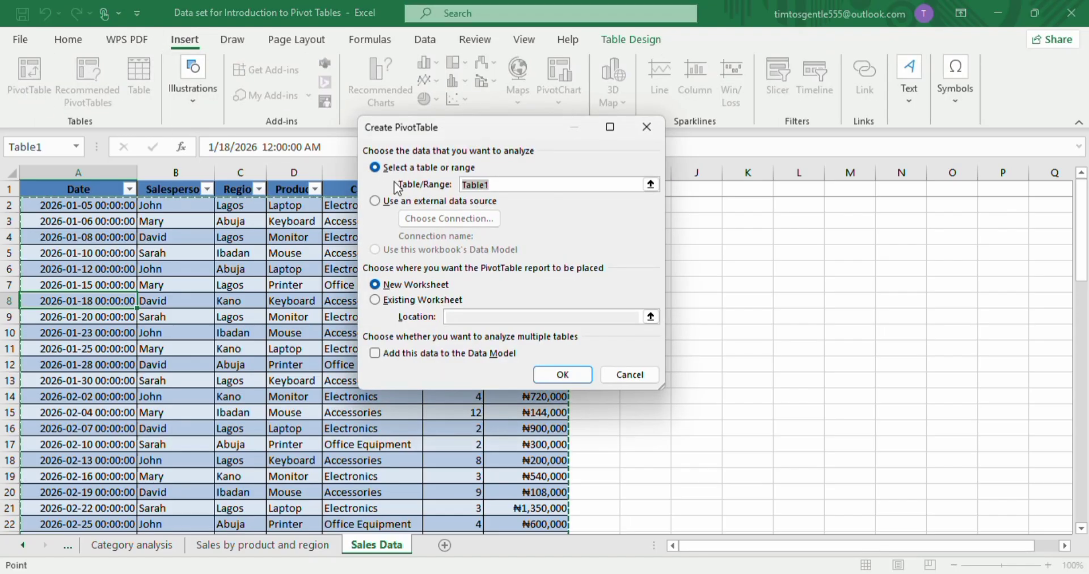
left_click(555, 373)
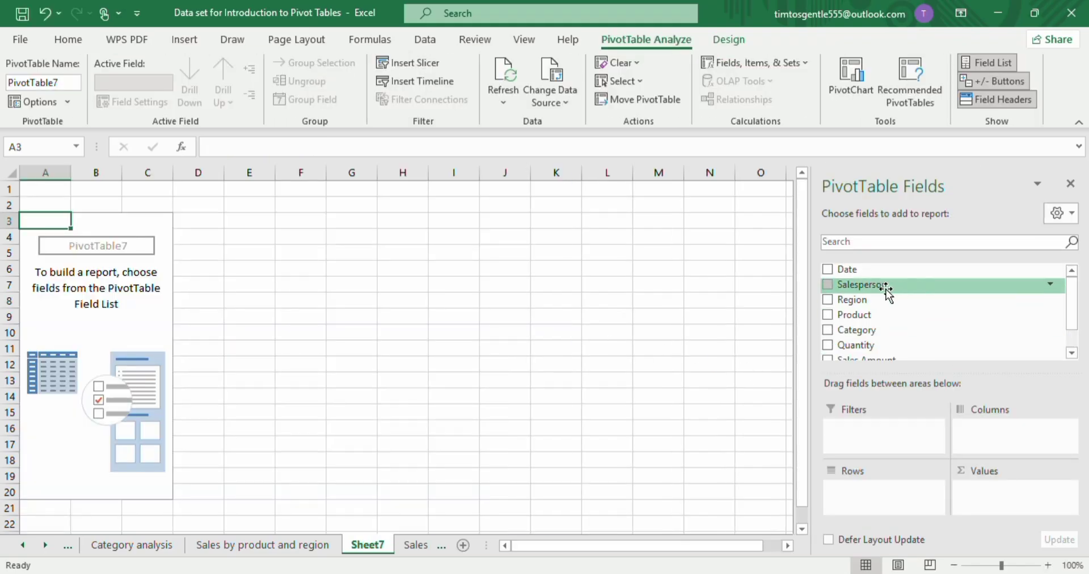
Add Region as a report filter and Sales Amount to Values in the new pivot table.
left_click_drag(870, 303, 871, 436)
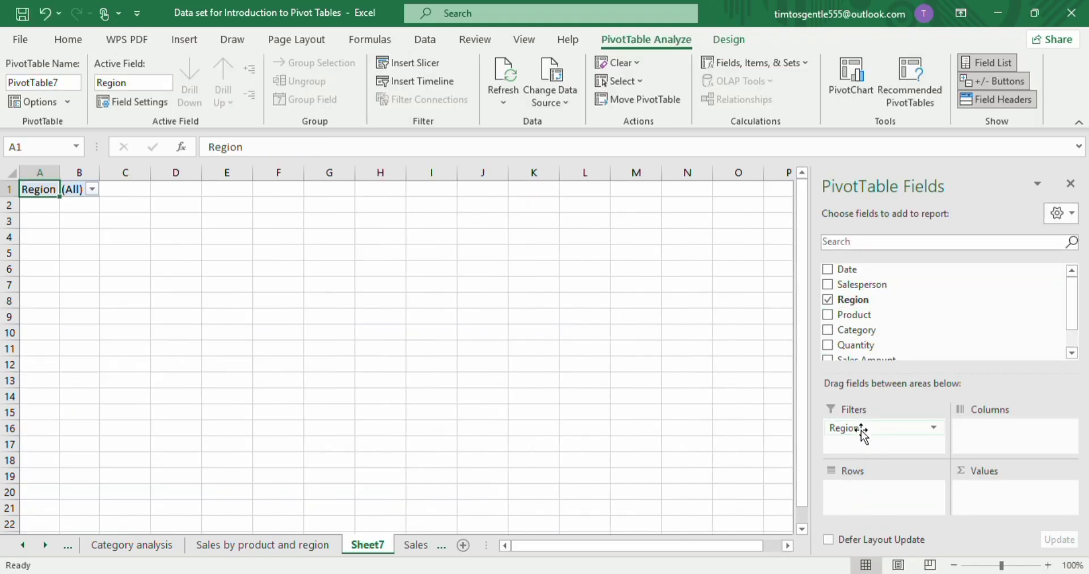
left_click(933, 429)
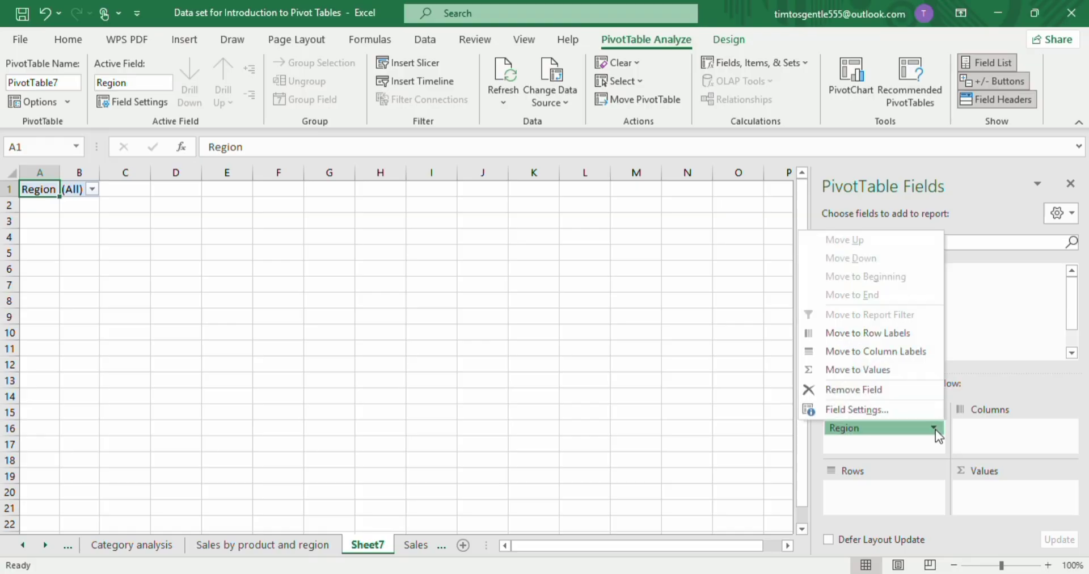
left_click(904, 446)
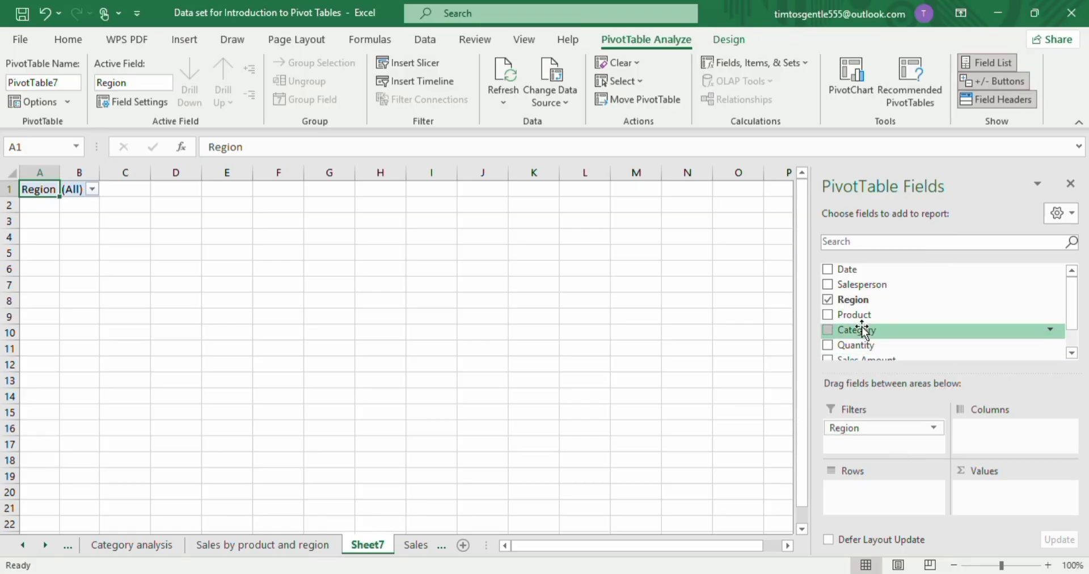
left_click_drag(862, 360, 987, 500)
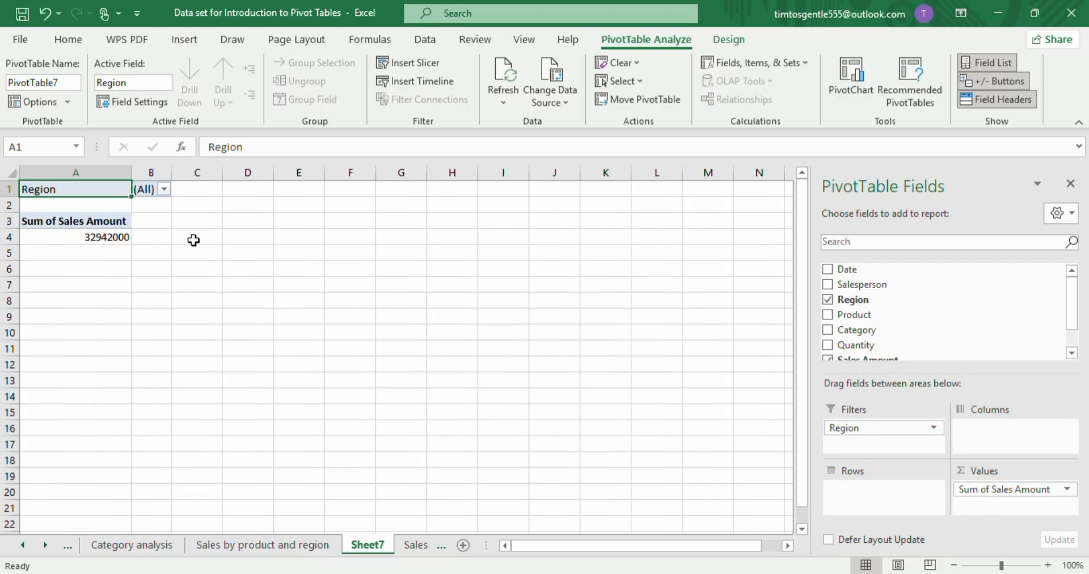
Filter the pivot table by Region to show only Lagos.
left_click(164, 191)
left_click(44, 283)
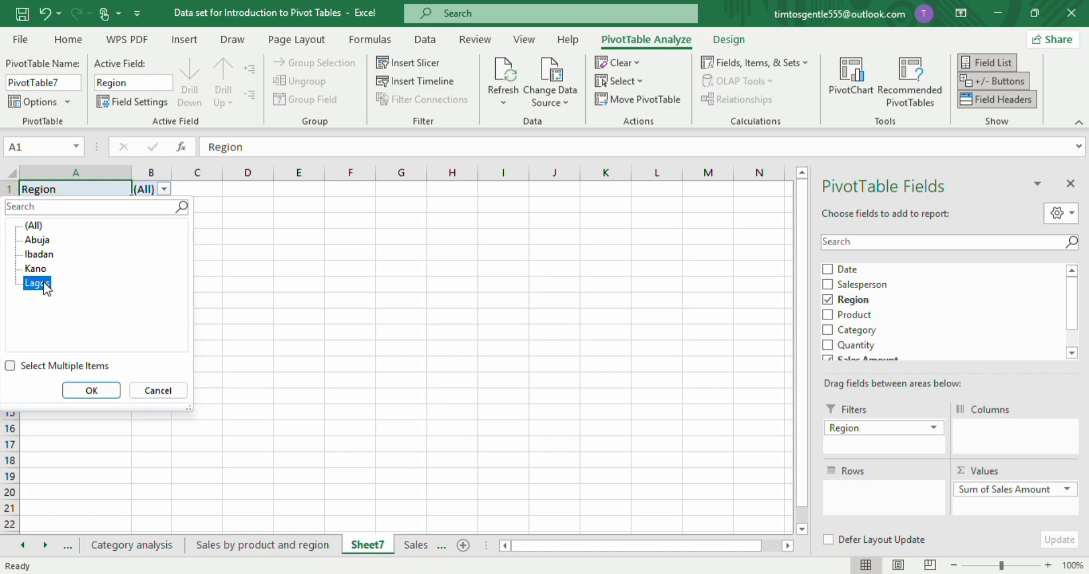
left_click(91, 391)
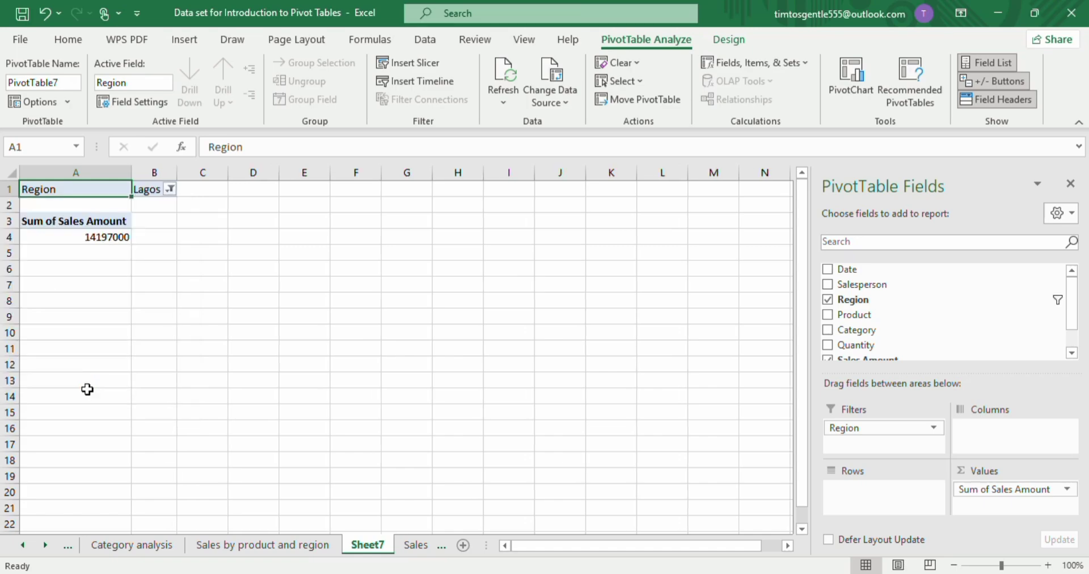
left_click(117, 244)
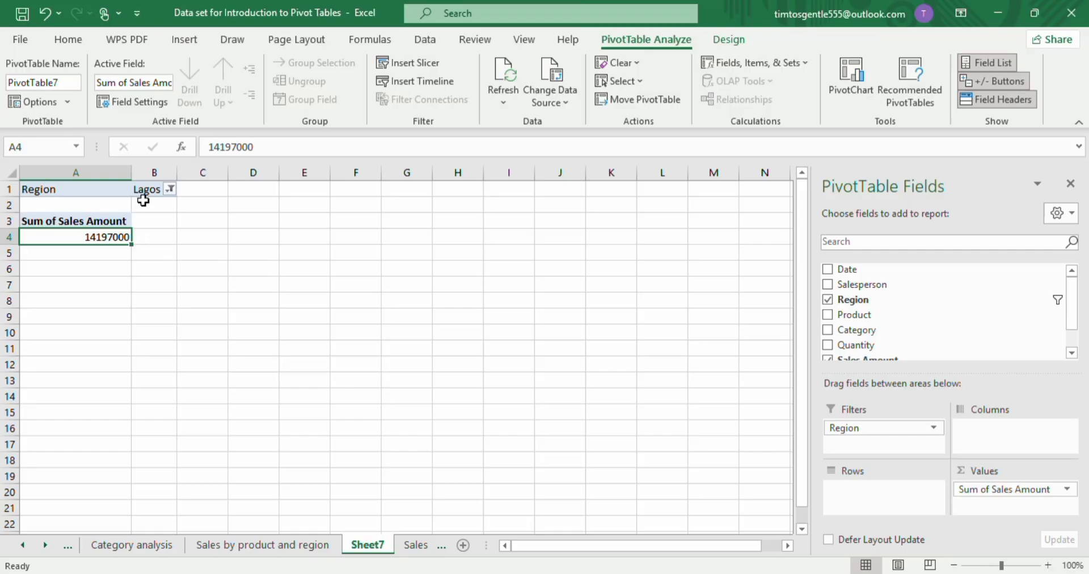
Move Region from Filters to Rows and change the Sales Amount summary from Sum to Count.
left_click(87, 45)
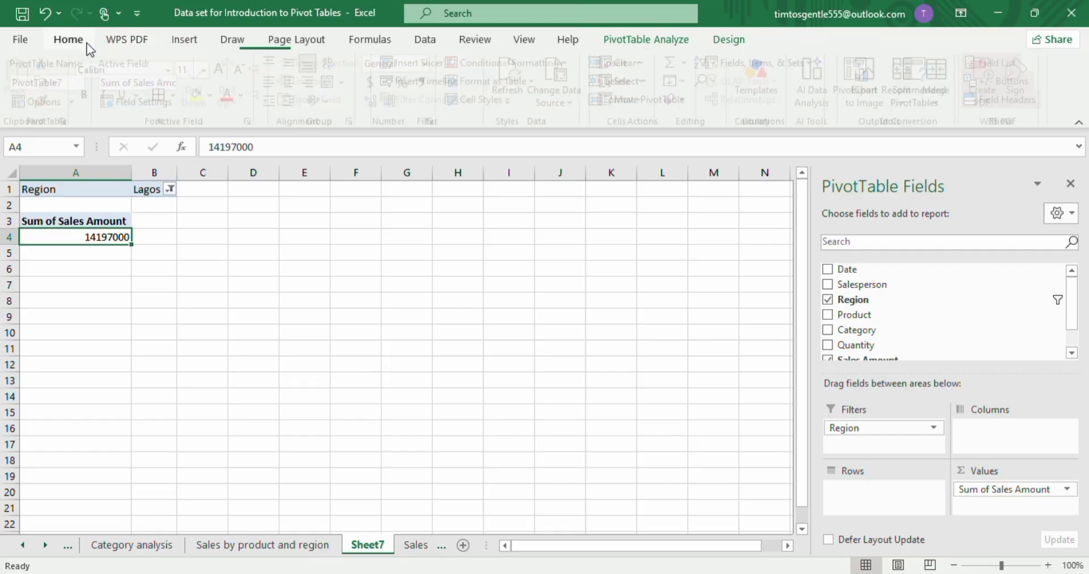
left_click_drag(890, 430, 873, 500)
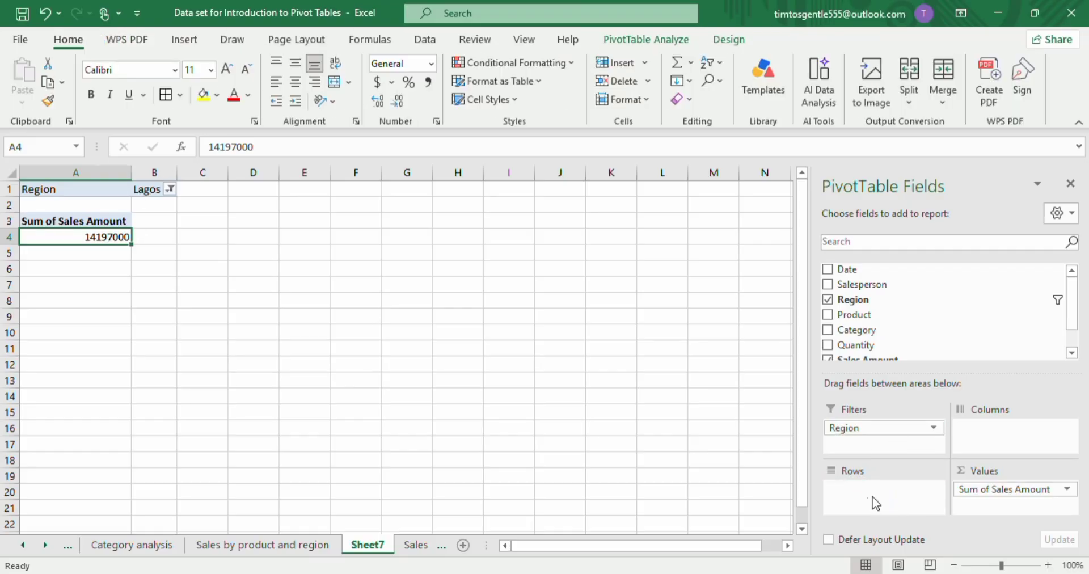
left_click(1006, 489)
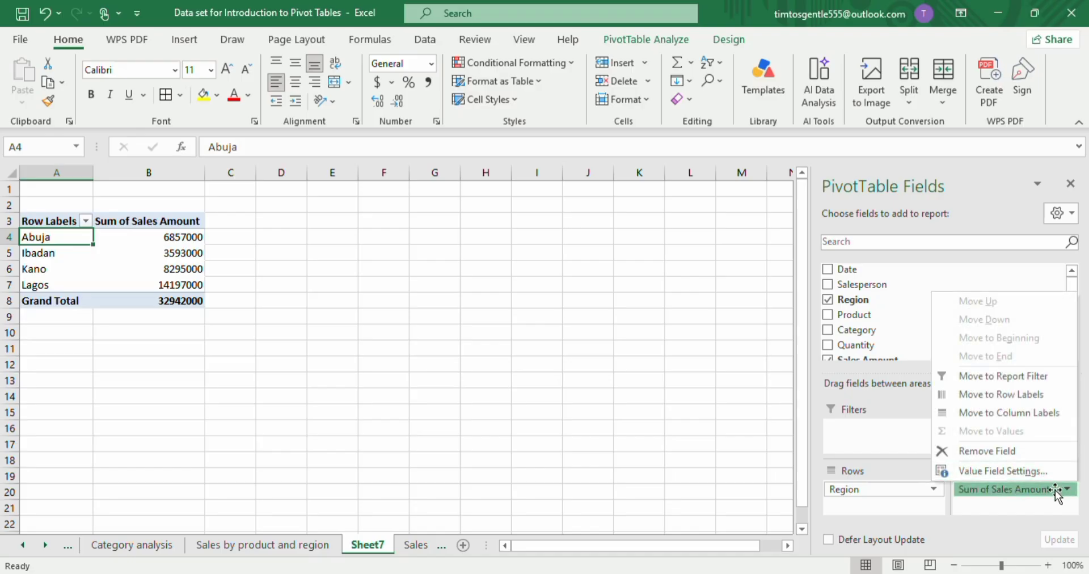
left_click(1028, 476)
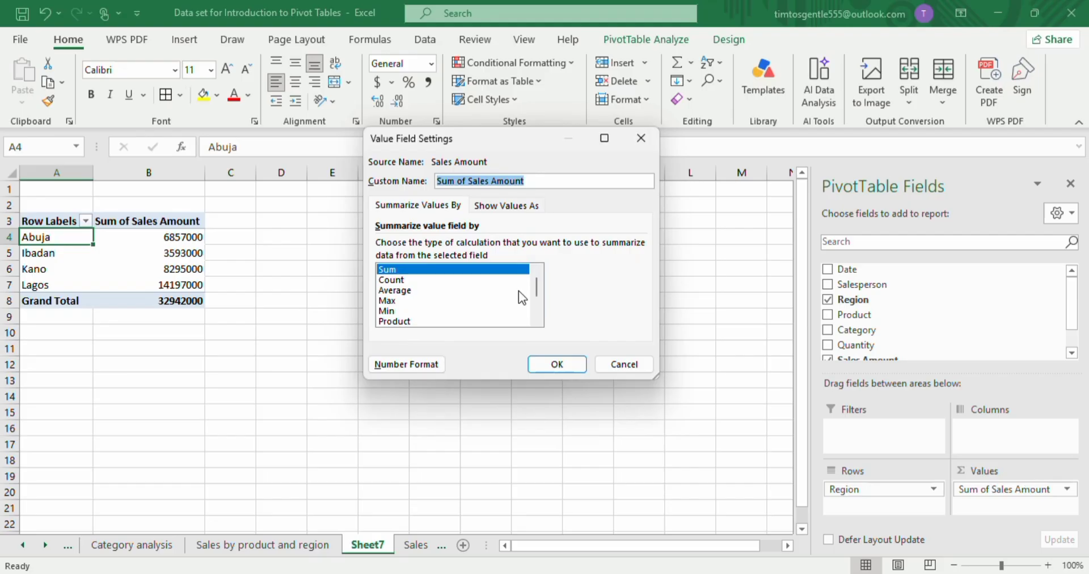
left_click(394, 281)
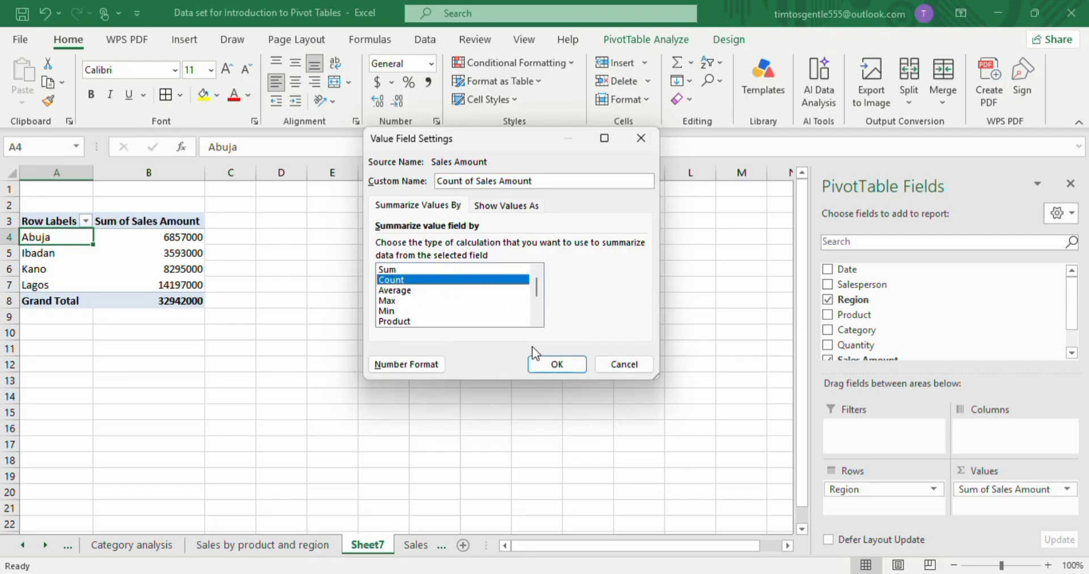
left_click(554, 364)
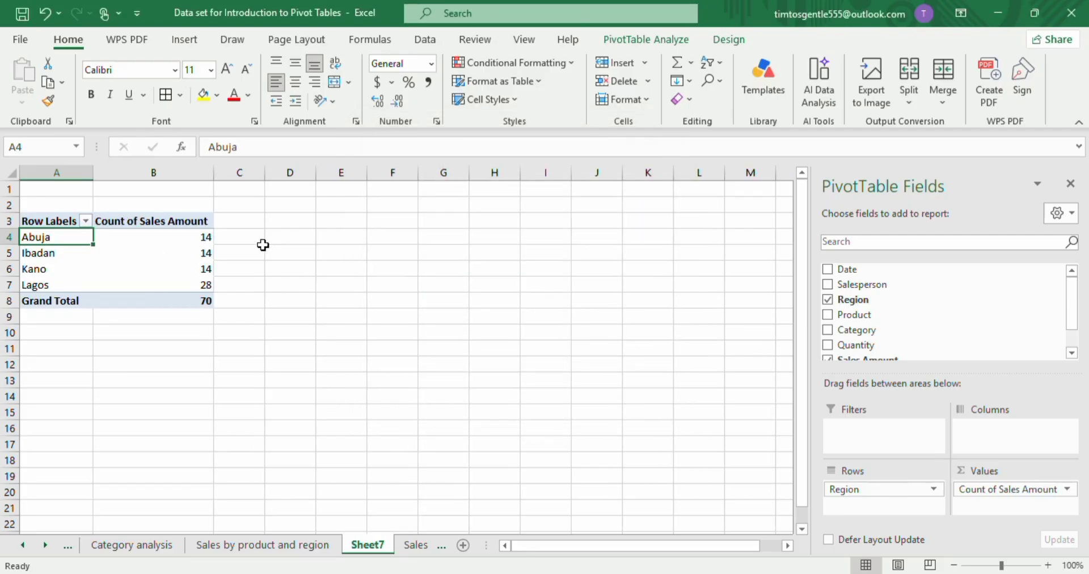
Set the Sales Amount value field to summarise by Max in the region pivot table.
left_click(991, 490)
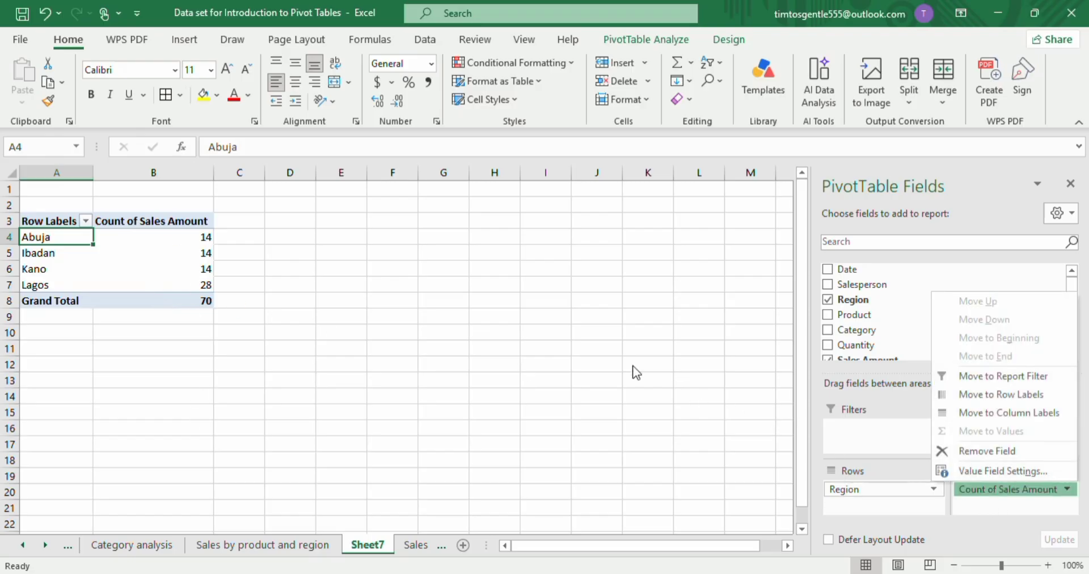
left_click(1001, 471)
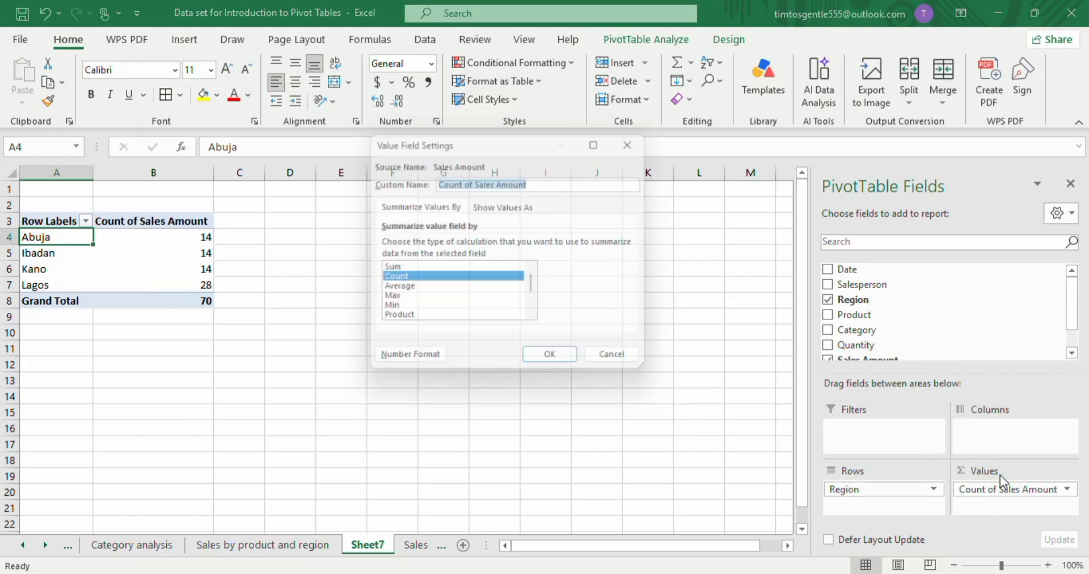
left_click(388, 301)
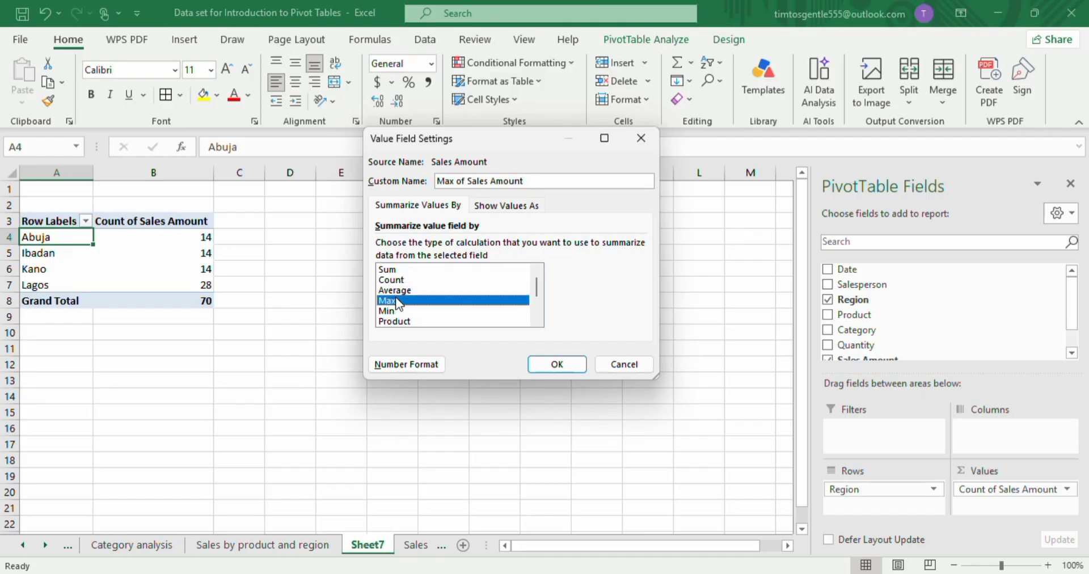
left_click(407, 291)
left_click(392, 321)
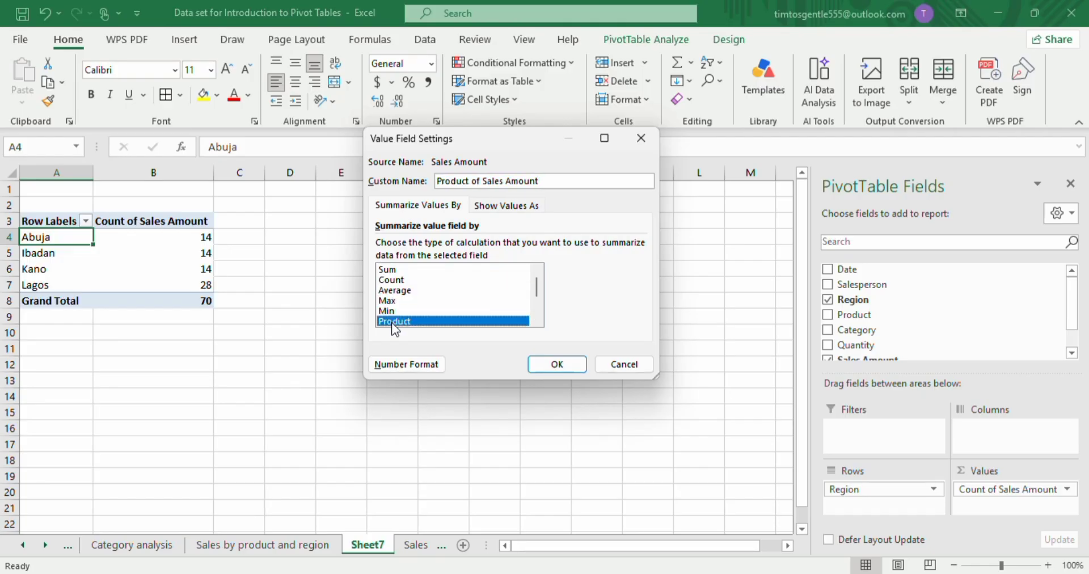
scroll(407, 306, "down", 1)
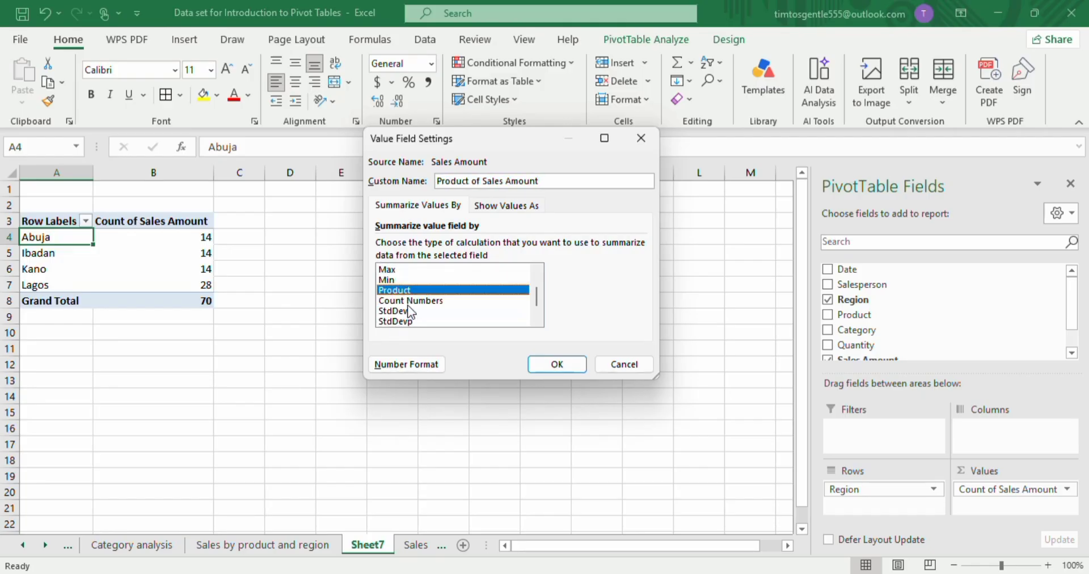
scroll(462, 306, "up", 1)
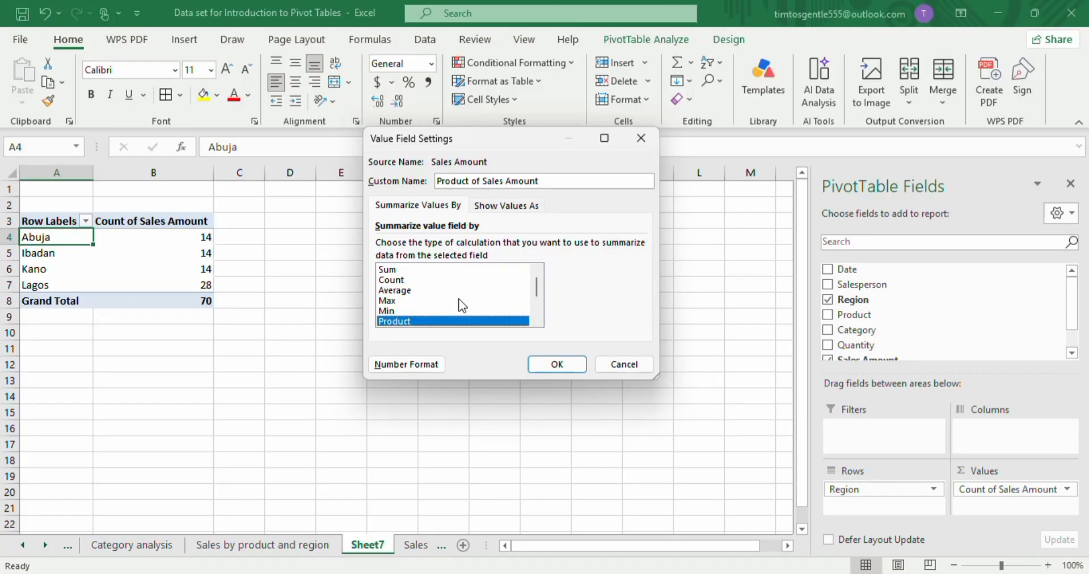
left_click(393, 300)
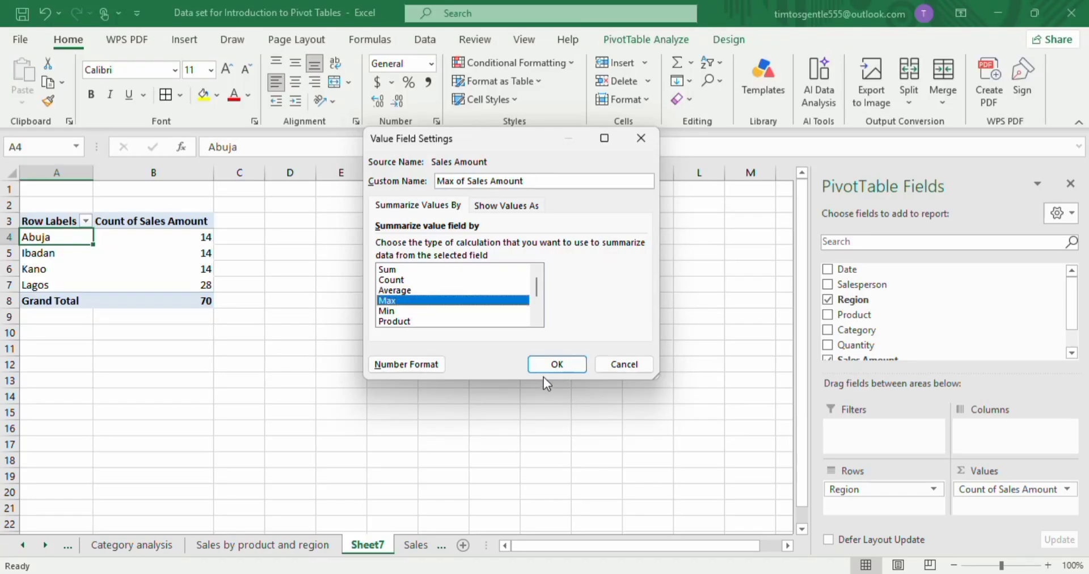
left_click(556, 365)
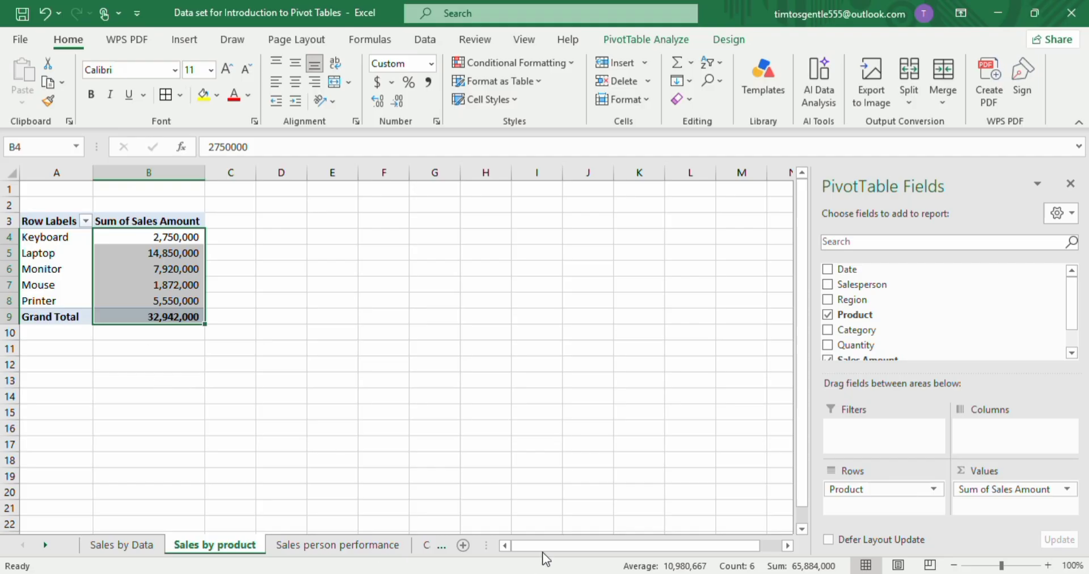
Go to the Sales Data sheet and extend the table with a new row 72 by filling the date down to 2026-06-15.
scroll(358, 546, "down", 4)
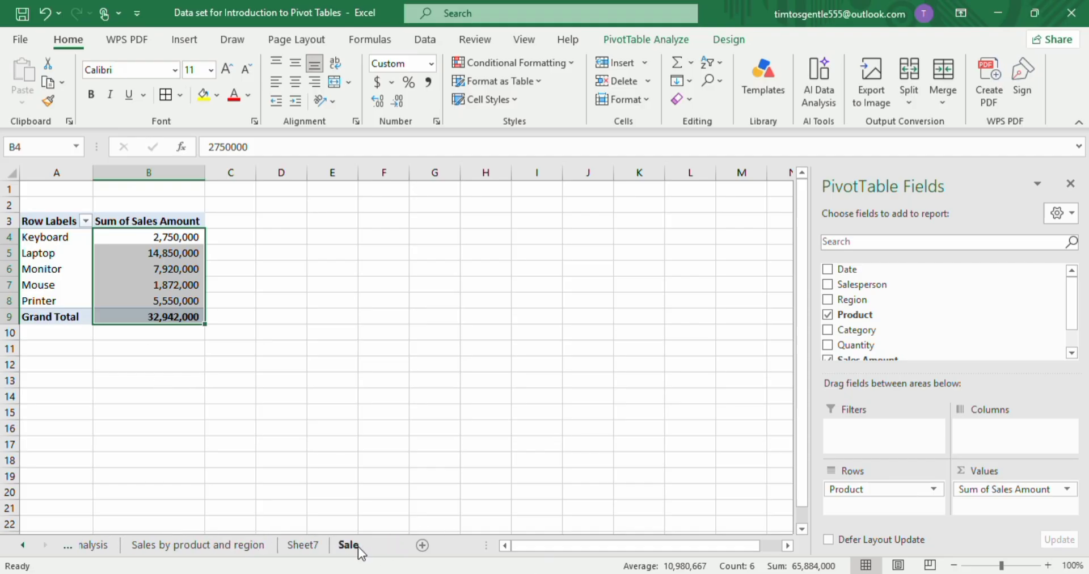
left_click(316, 546)
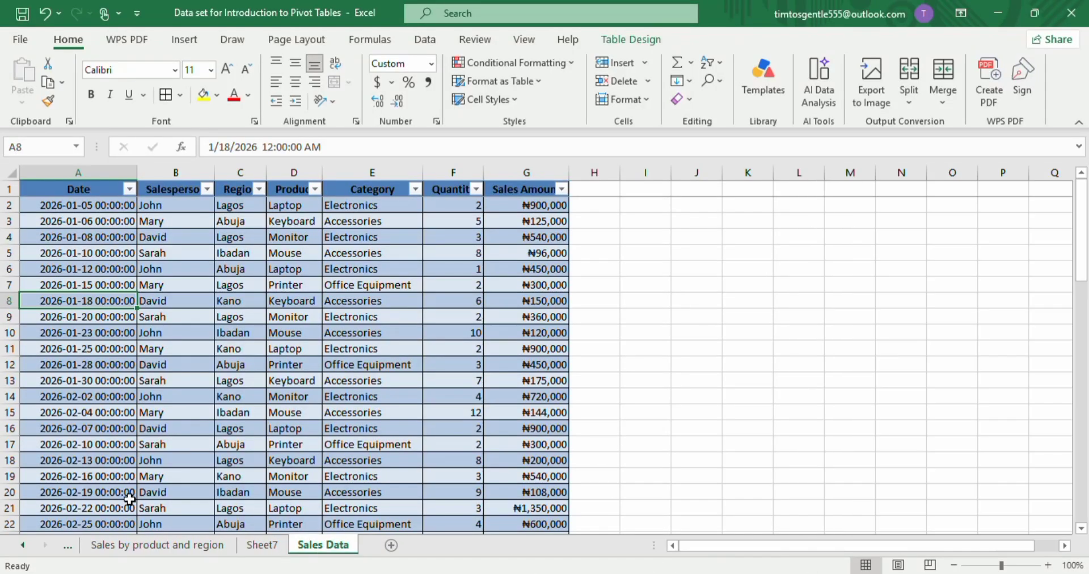
scroll(129, 499, "down", 10)
scroll(129, 499, "down", 11)
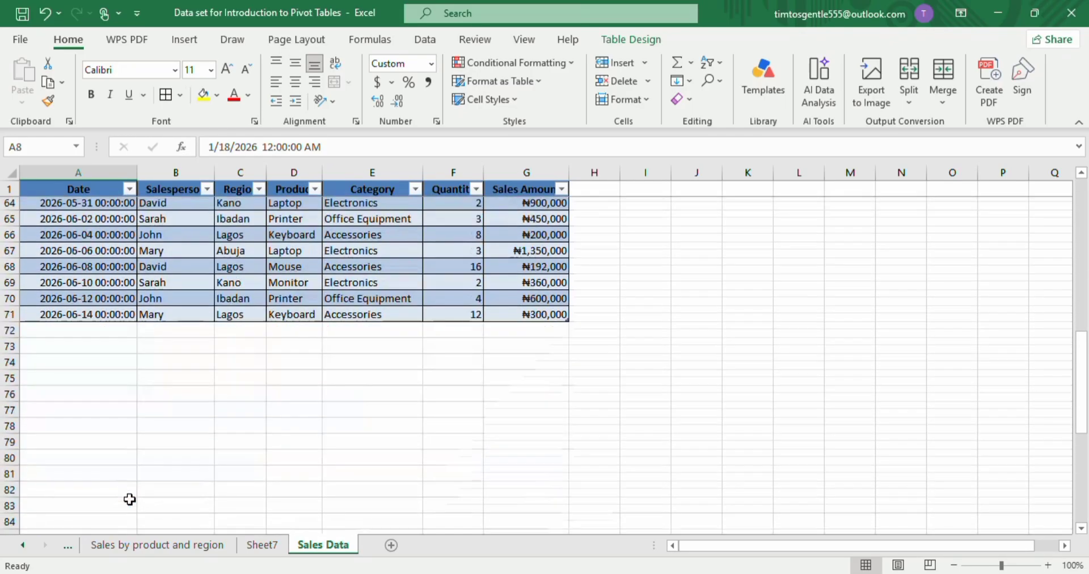
left_click(66, 305)
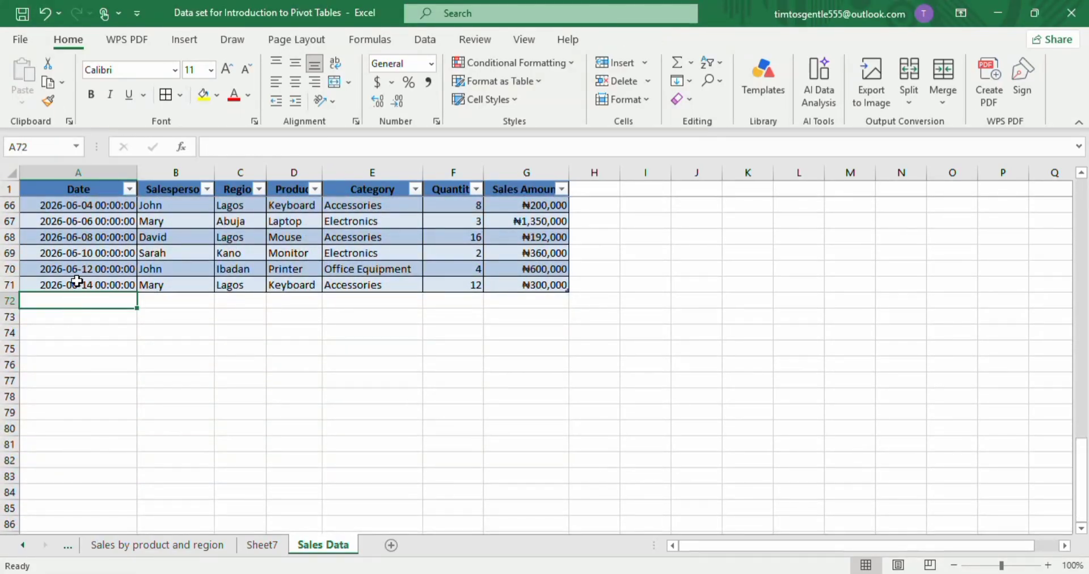
left_click(76, 280)
left_click_drag(136, 292, 134, 306)
left_click(106, 302)
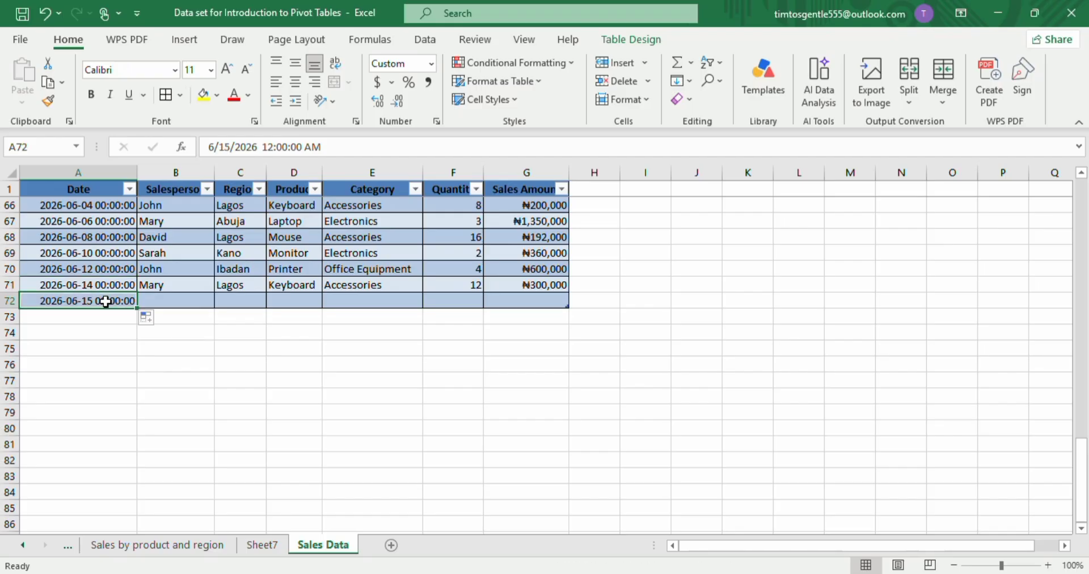
Fill the new row with a salesperson name, Abuja, Keyboard, Accessories, quantity 10 and sales amount ₦300,000.
left_click(173, 303)
type("James")
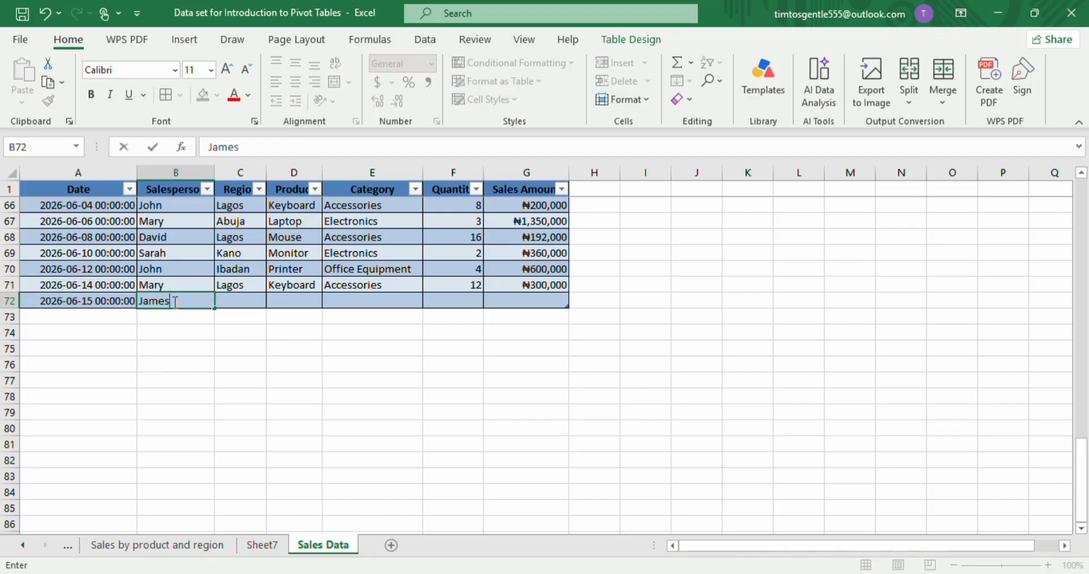
key("Right")
key("Up")
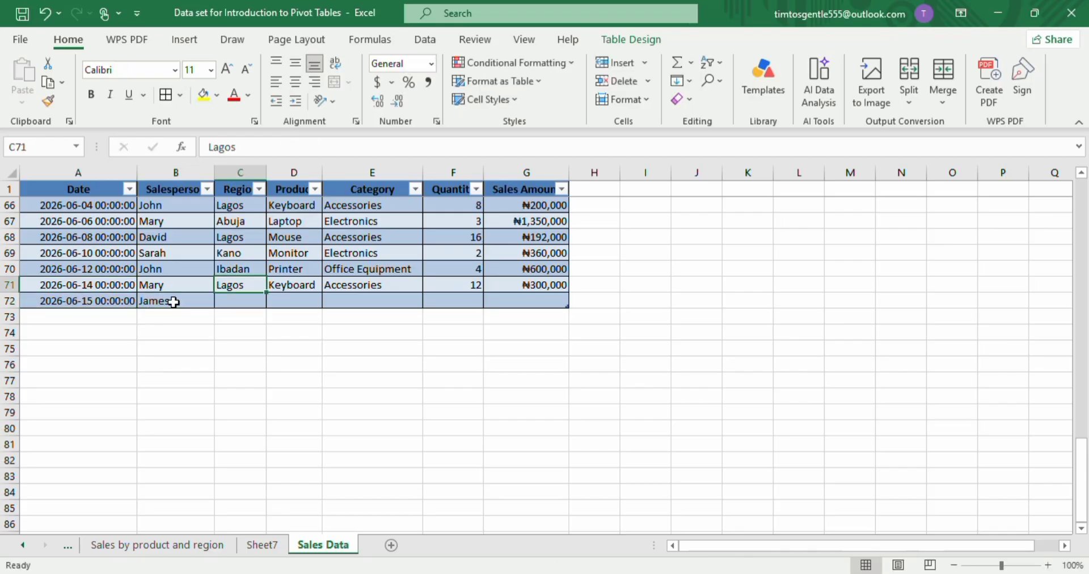
key("Down")
type("Abuja")
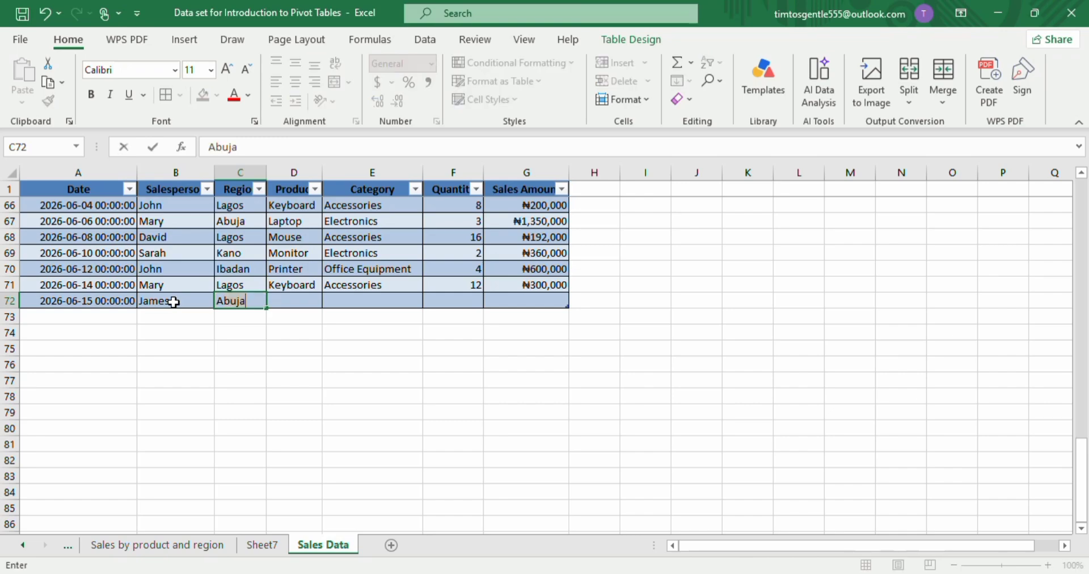
key("Tab")
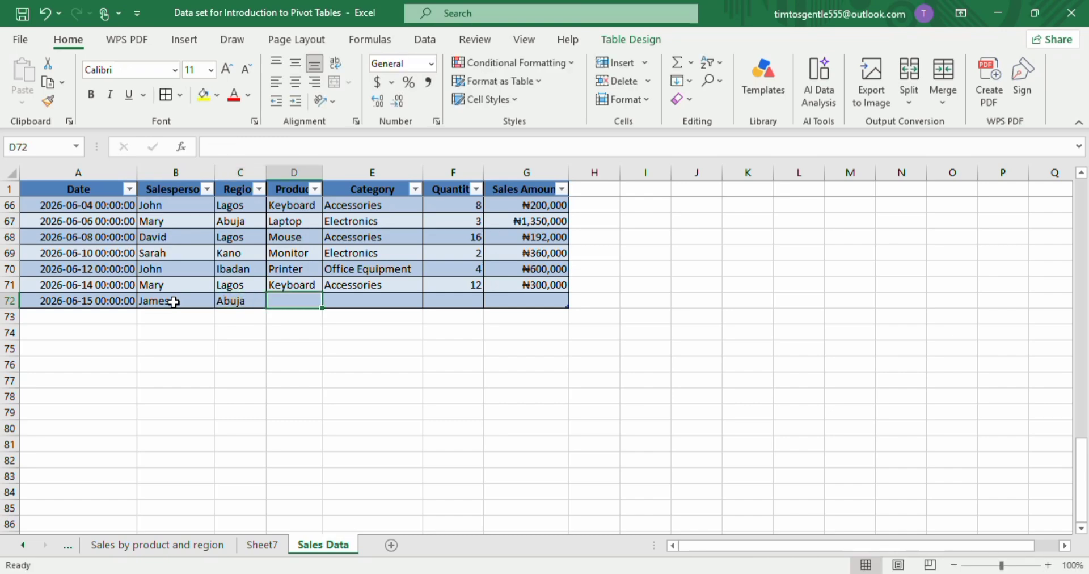
type("Keyboard")
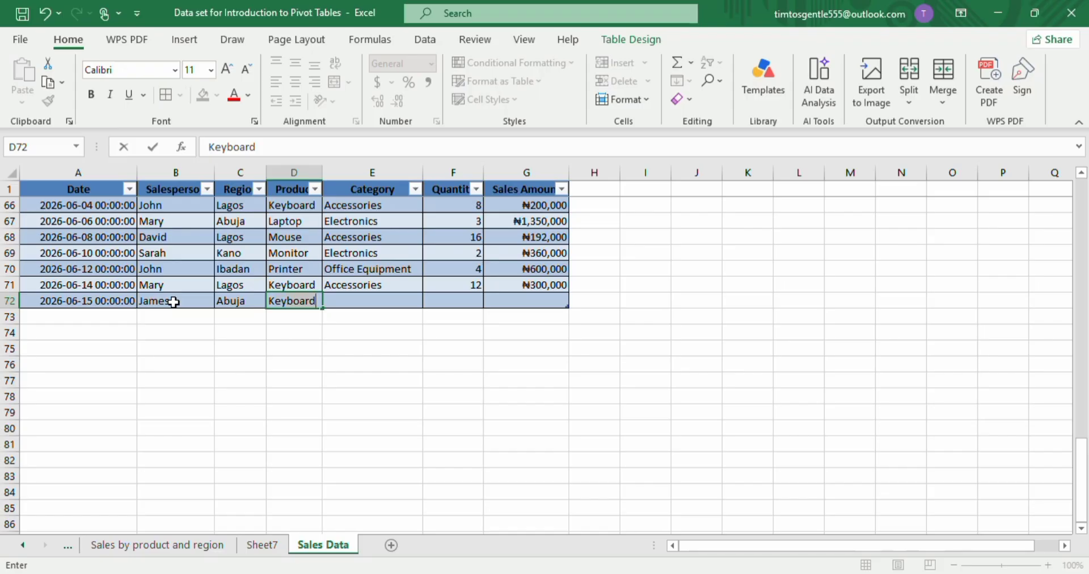
key("Tab")
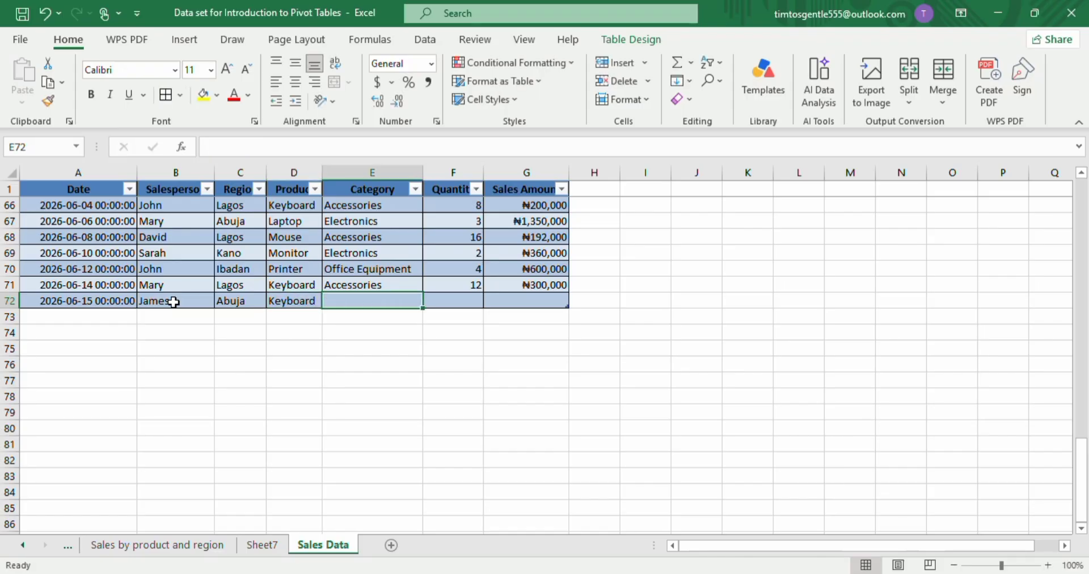
type("A")
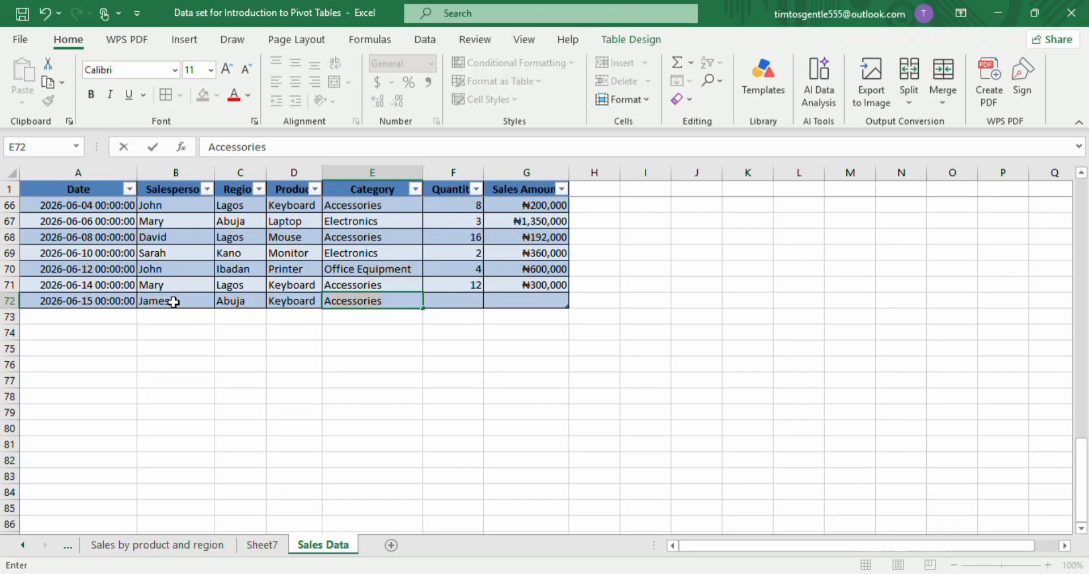
type("ccessories")
key("Tab")
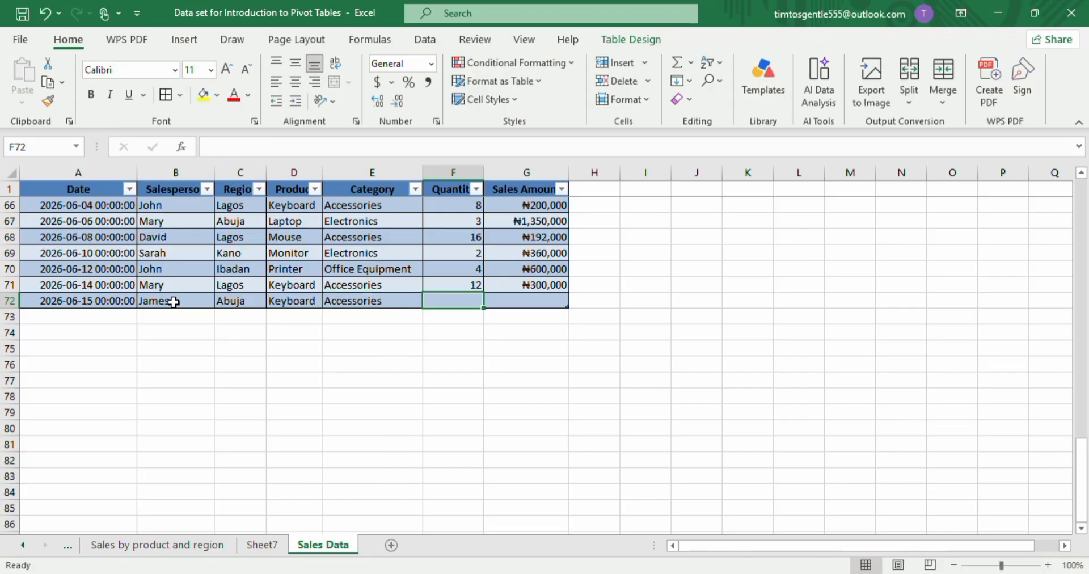
type("1")
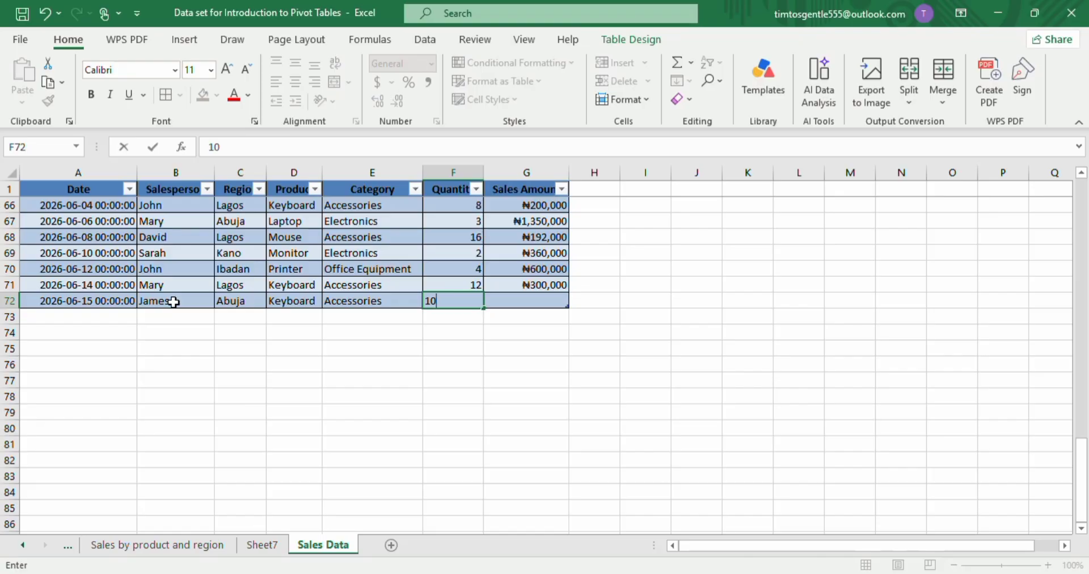
type("0")
key("Tab")
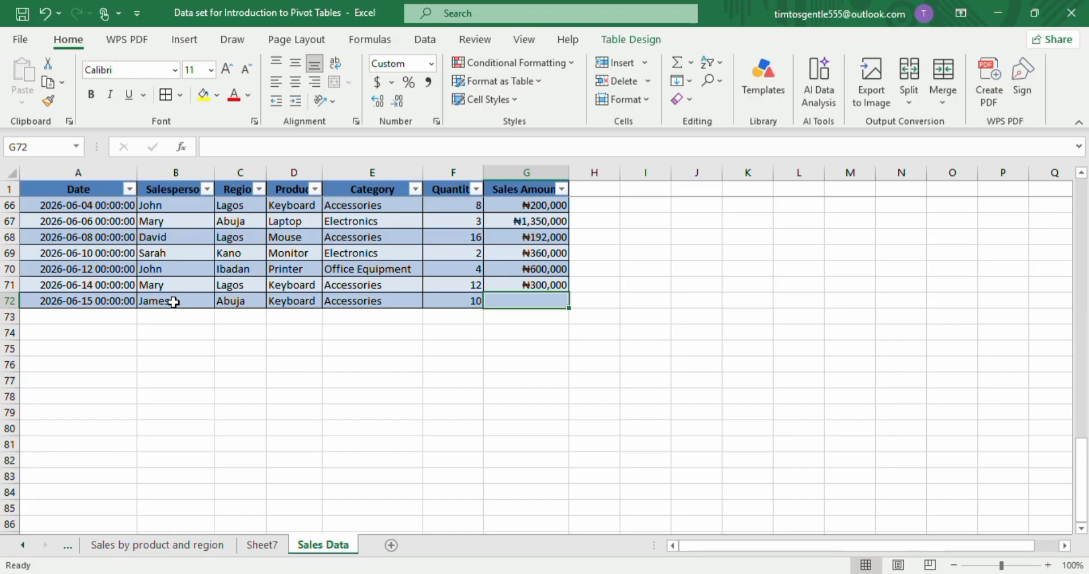
left_click(527, 287)
left_click_drag(568, 291, 565, 307)
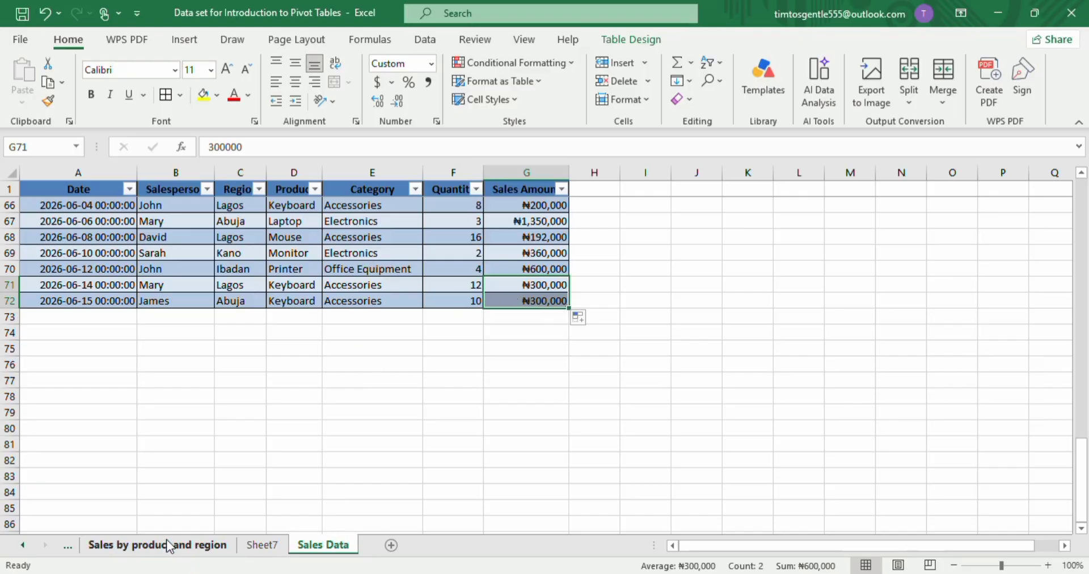
Switch to the Sales by product sheet and refresh its pivot table to include the new row.
scroll(165, 539, "up", 2)
scroll(171, 540, "up", 1)
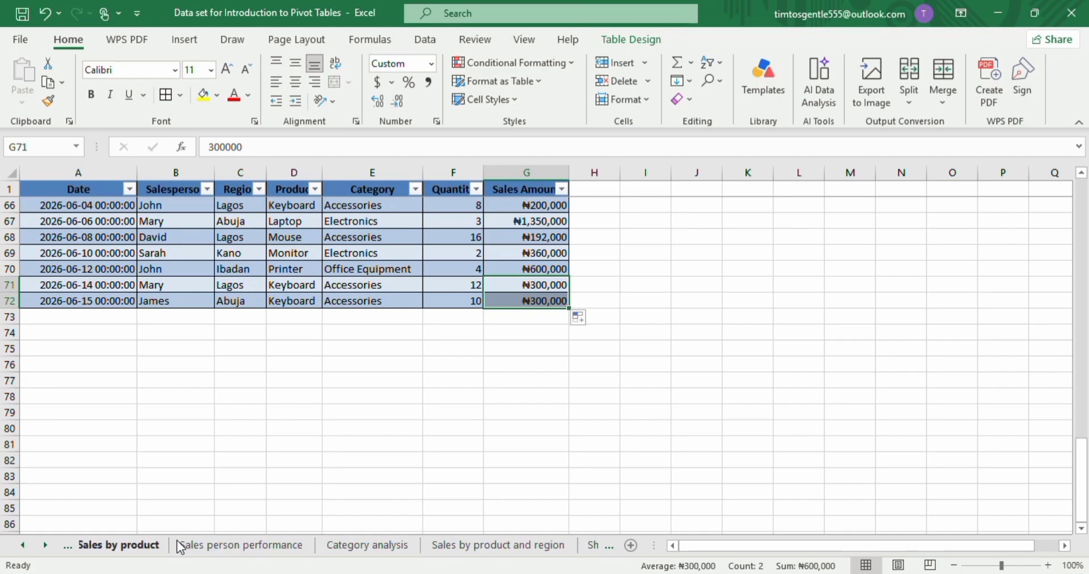
left_click(139, 541)
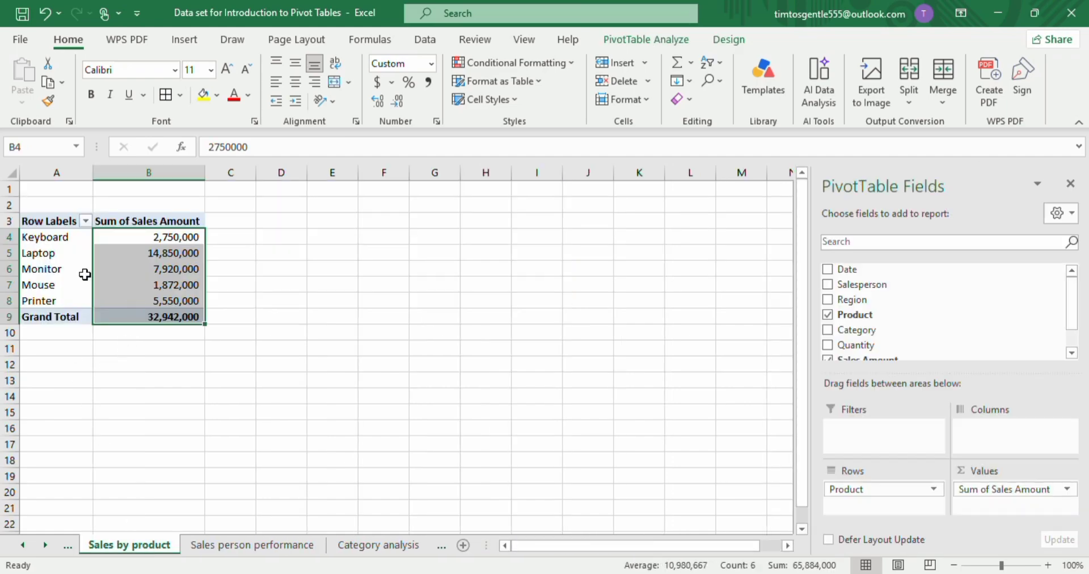
right_click(159, 244)
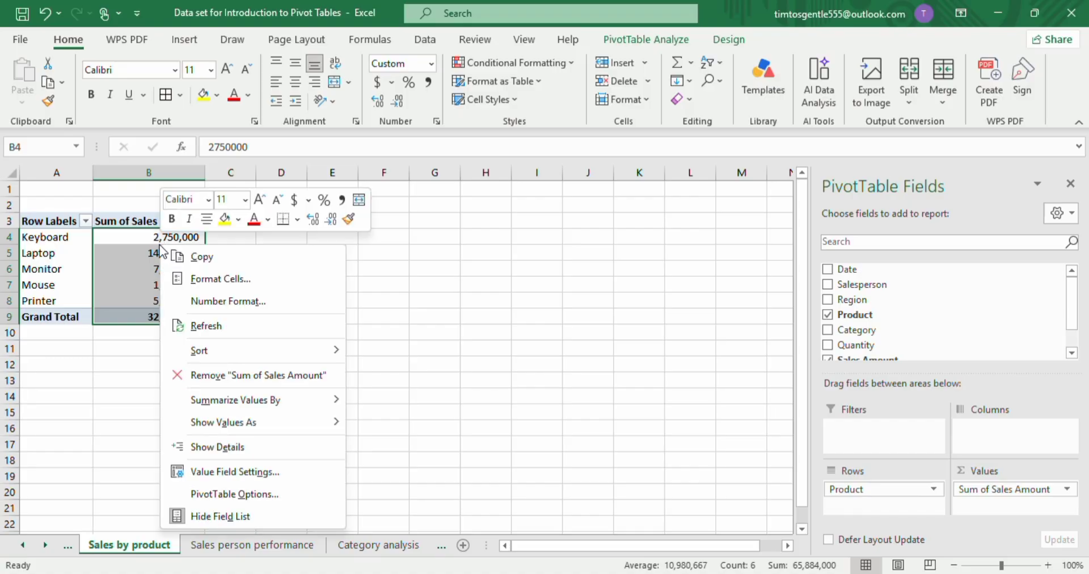
left_click(211, 325)
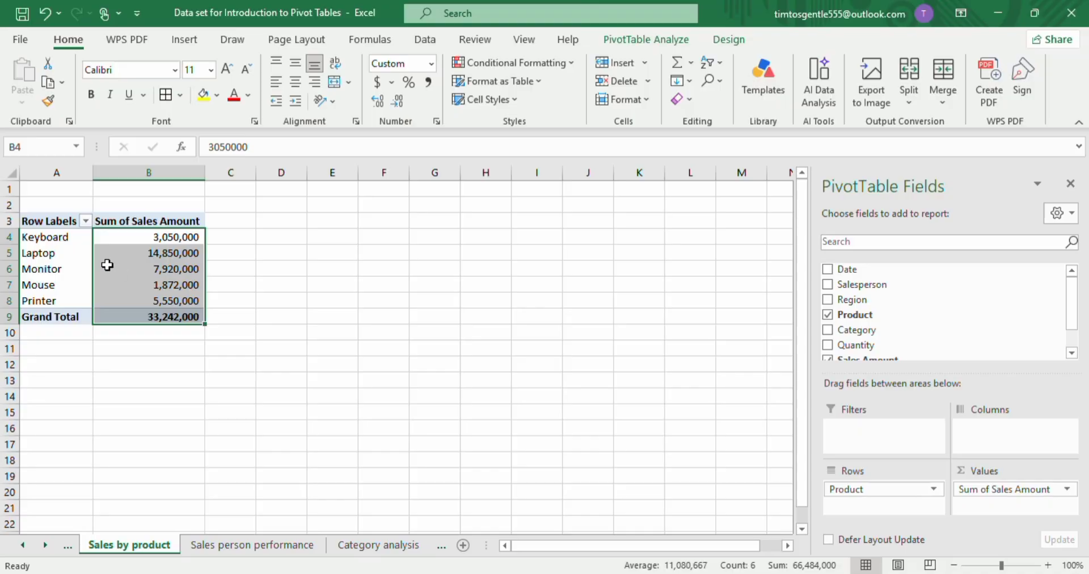
Return to the Sales Data sheet and scroll through the table's rows.
mouse_move(109, 264)
scroll(323, 548, "down", 2)
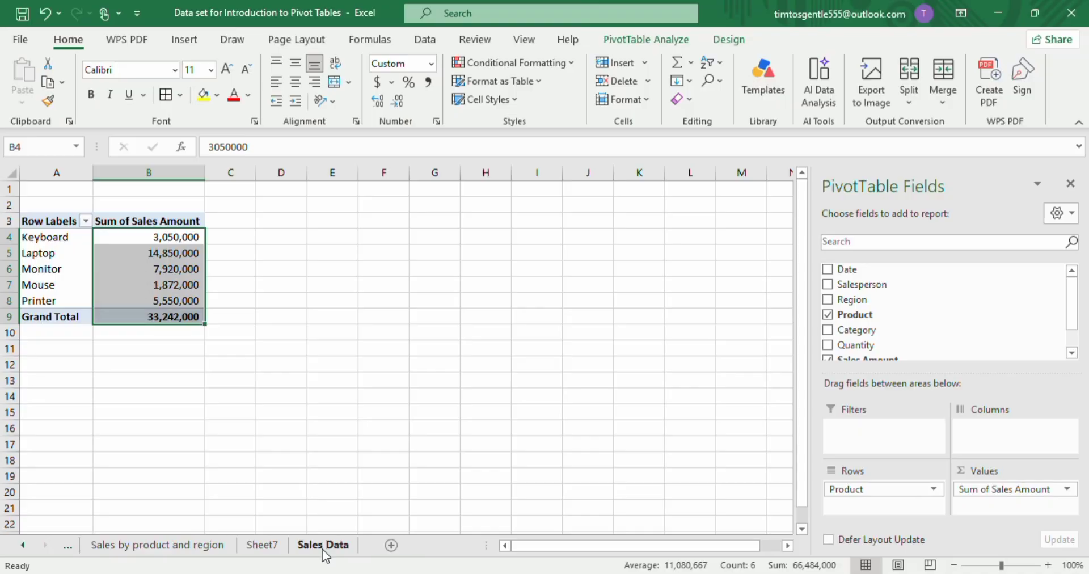
left_click(322, 545)
scroll(277, 442, "up", 19)
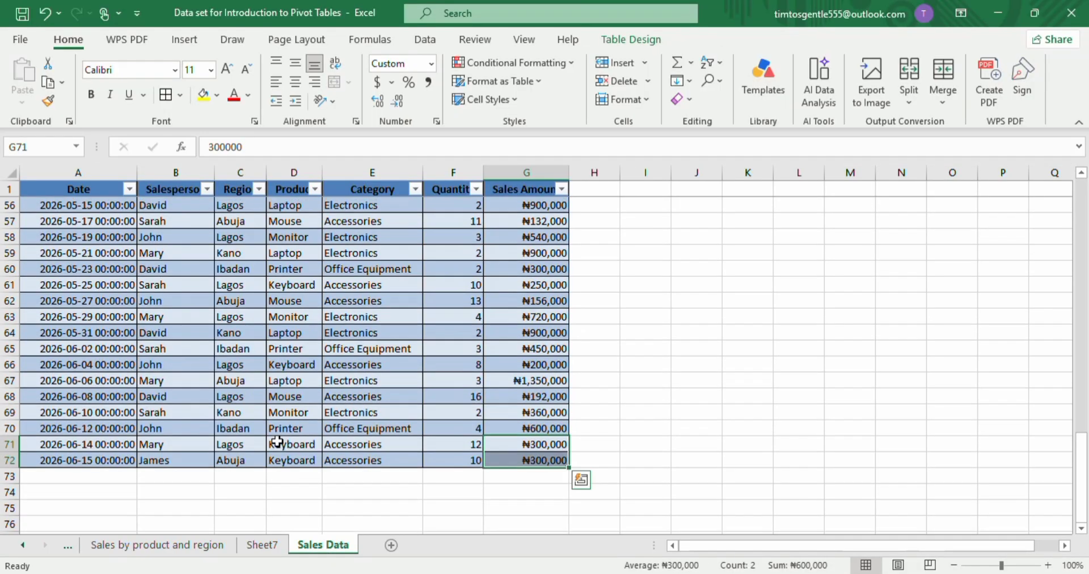
scroll(277, 441, "up", 2)
scroll(276, 442, "down", 20)
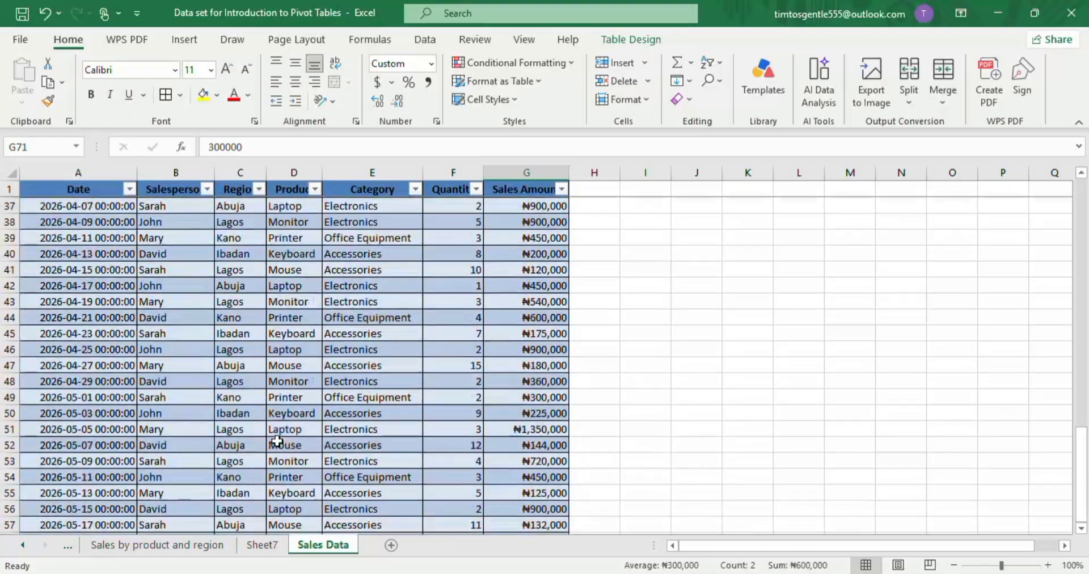
scroll(277, 442, "up", 15)
scroll(277, 441, "up", 8)
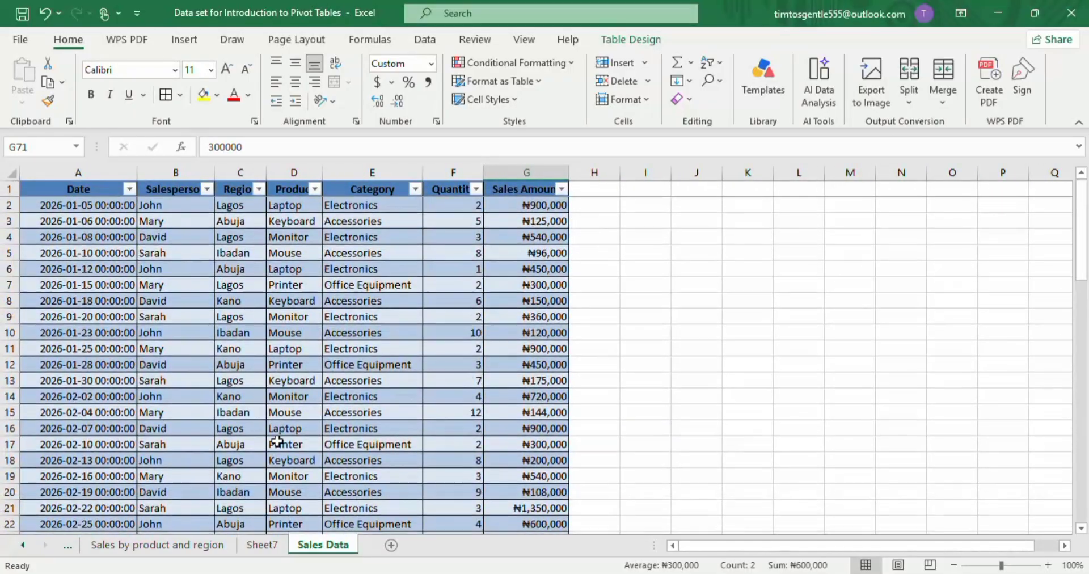